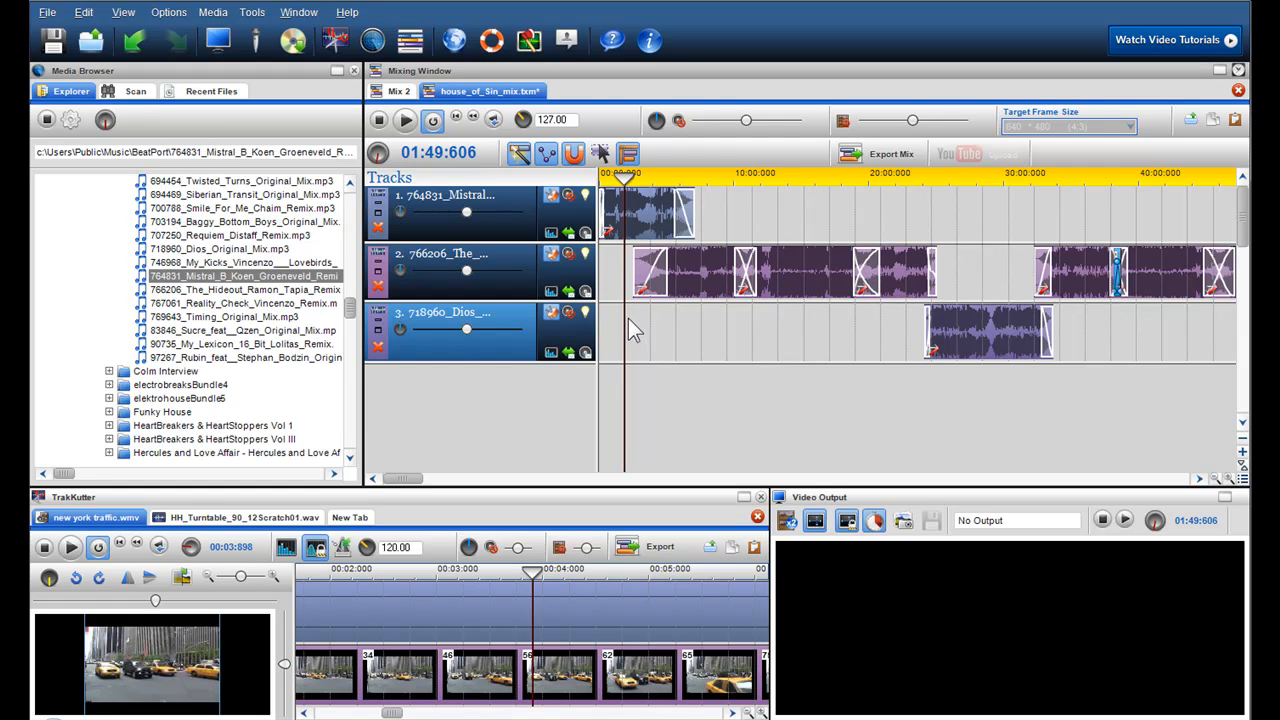
- Move the mix playhead to about 00:22 and open the recorder with Line In (Realtek High Definition) as the audio source
left_click_drag(620, 318, 604, 318)
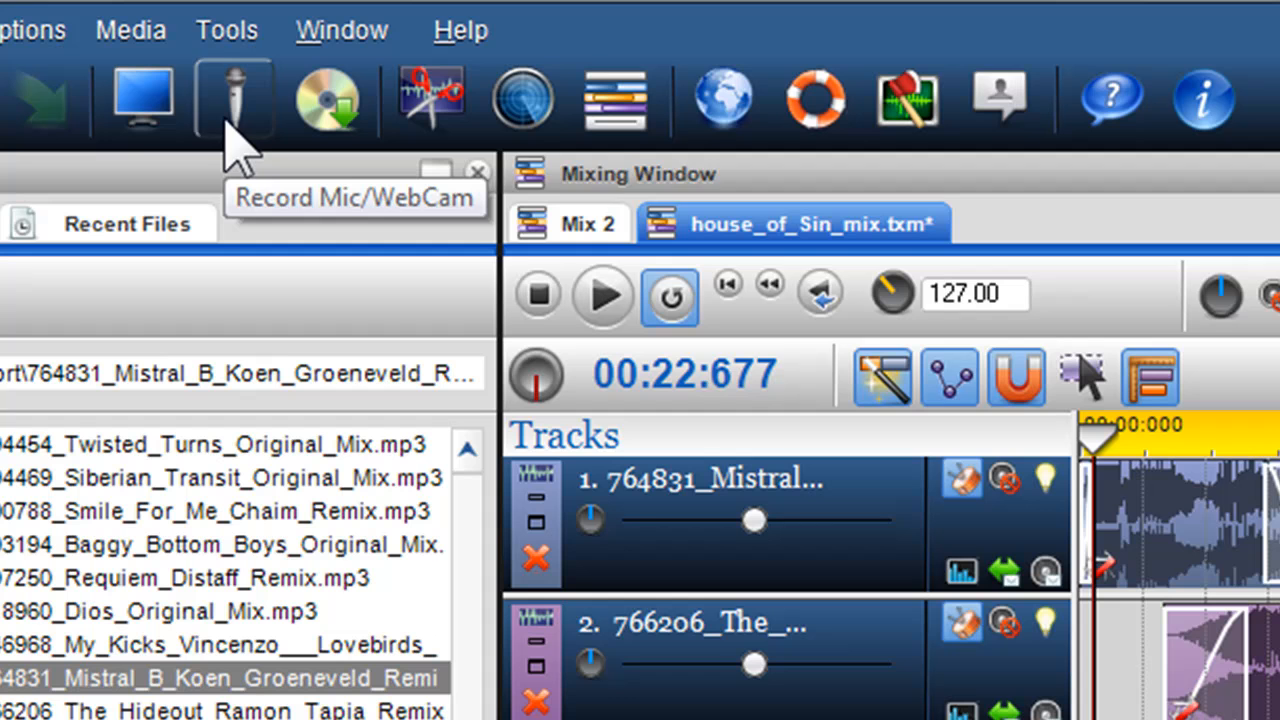
left_click(226, 120)
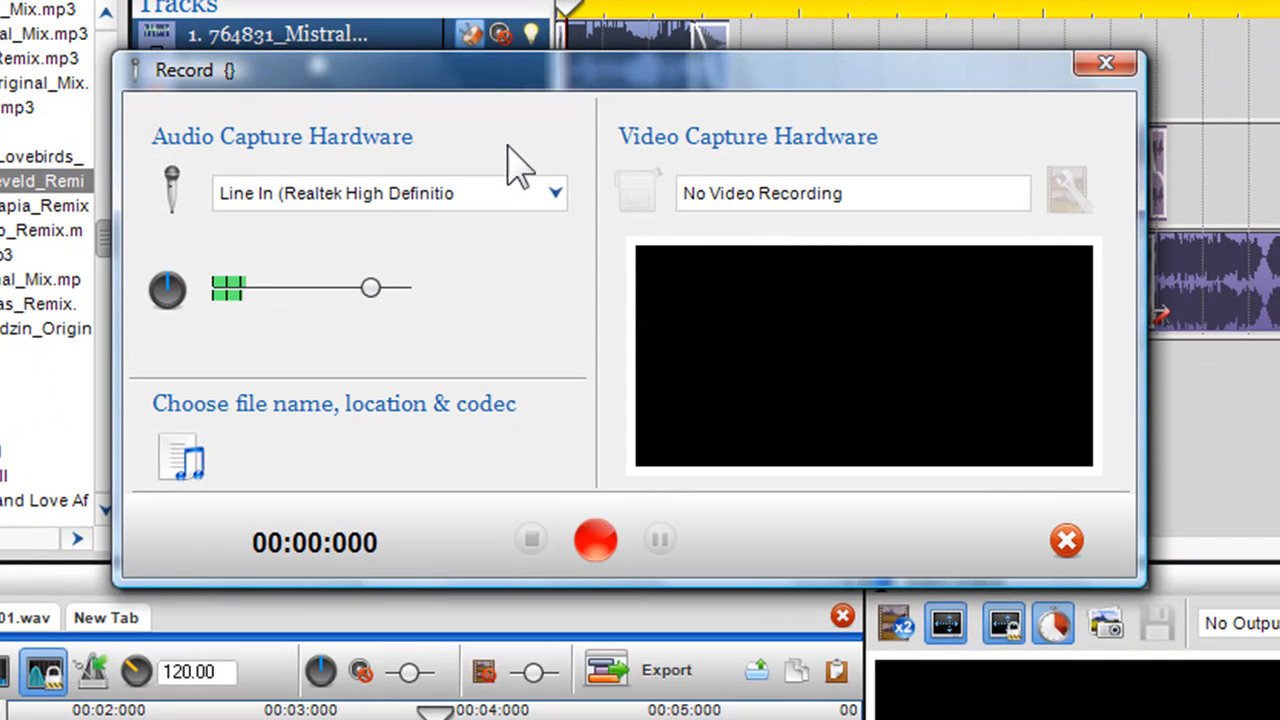
left_click(532, 196)
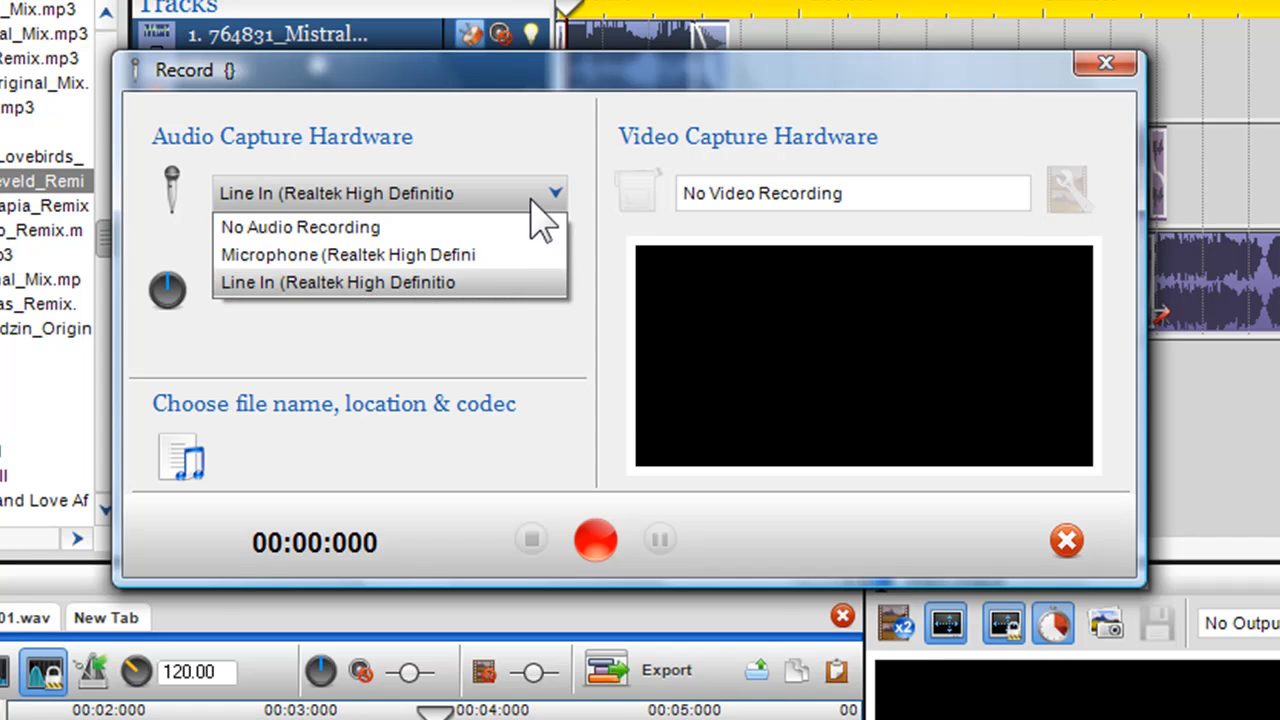
left_click(512, 283)
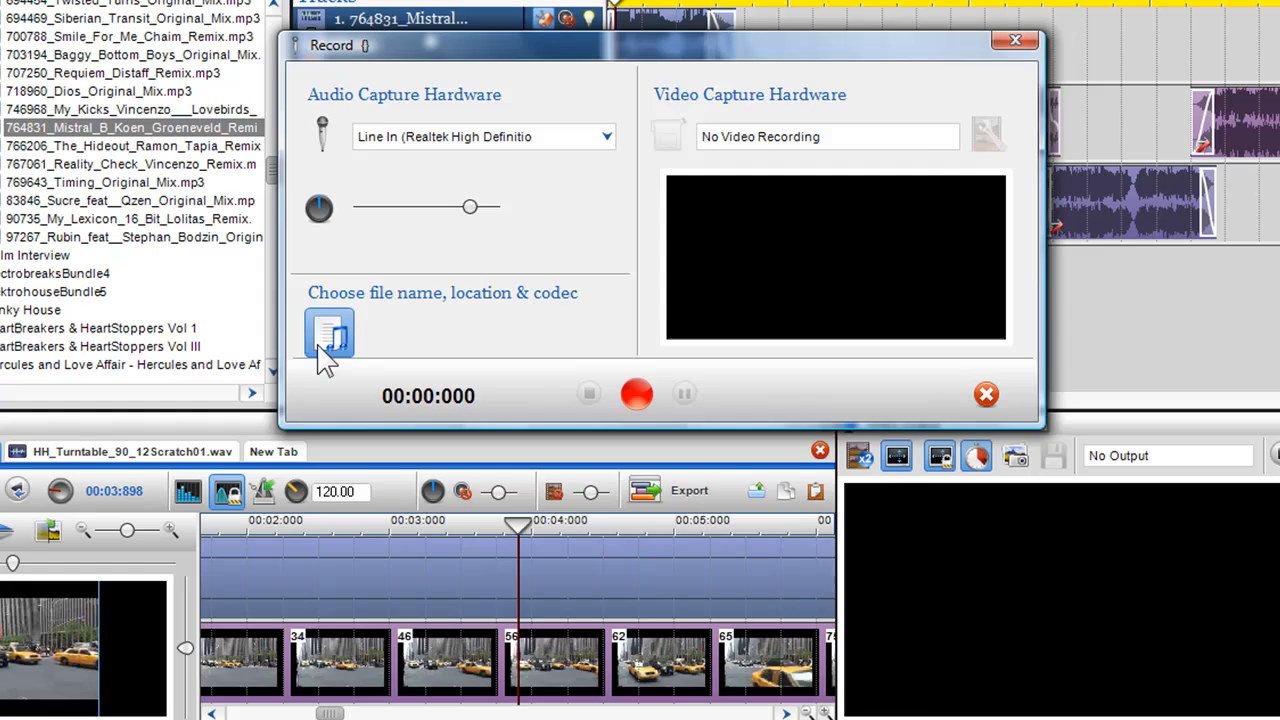
- Set the recording to save in the Recordings folder as a Wave Audio File named "podcast introduction"
left_click(181, 457)
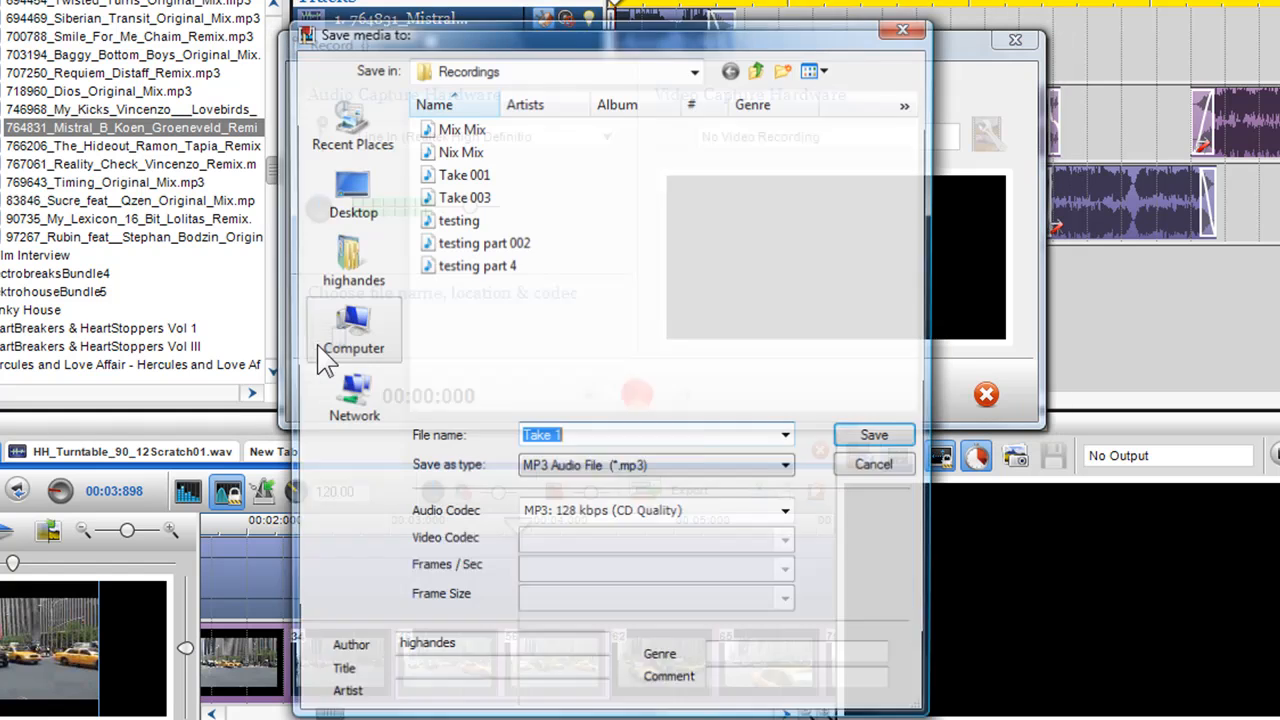
left_click(788, 470)
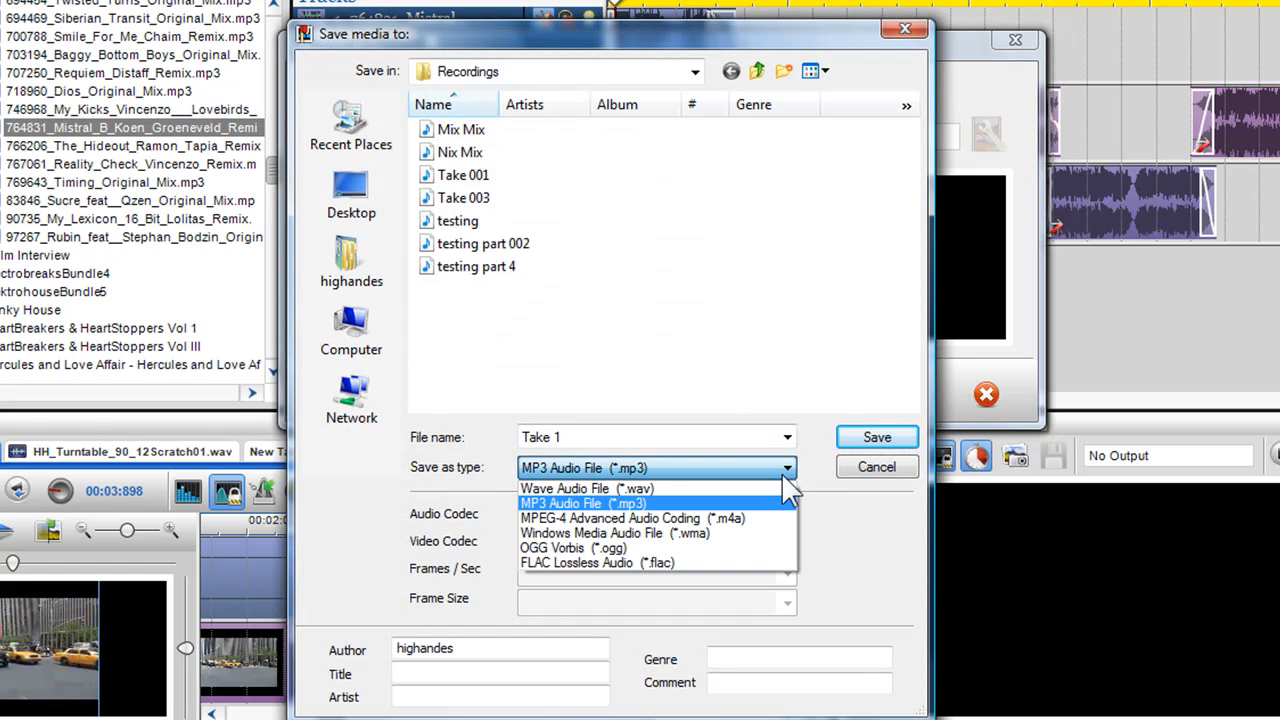
left_click(590, 488)
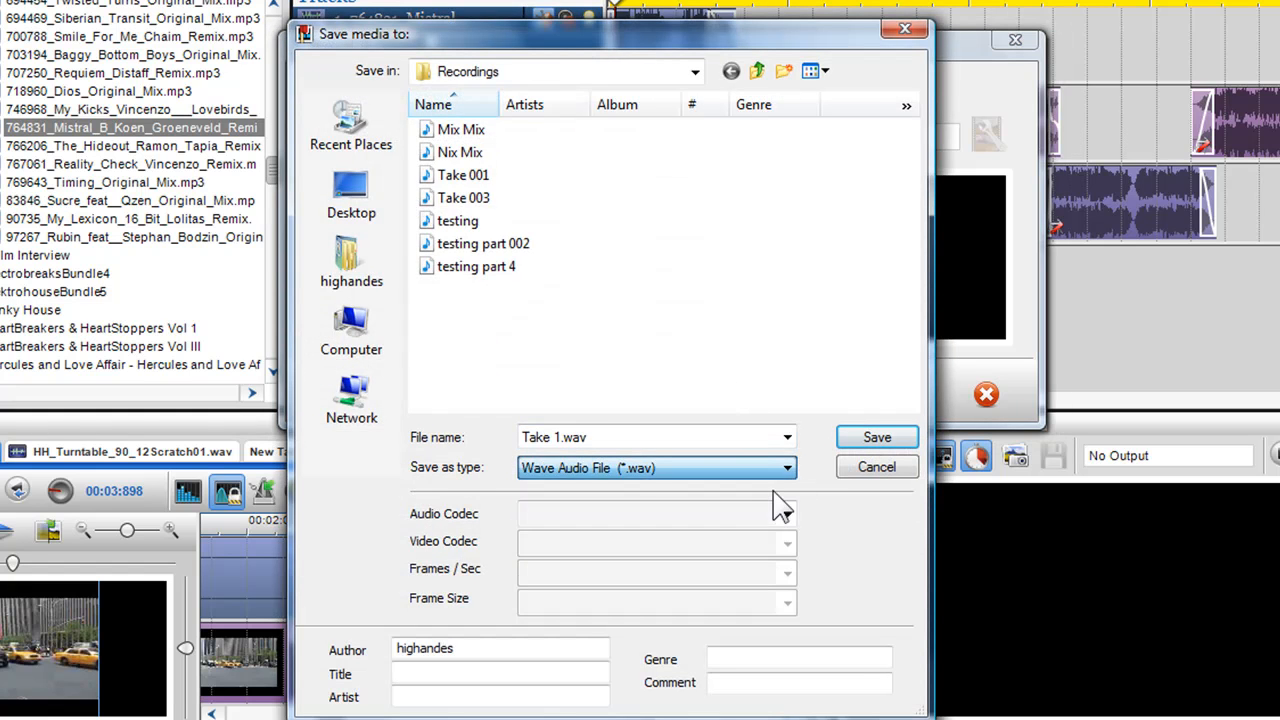
double_click(609, 432)
key("BackSpace")
type("podcast")
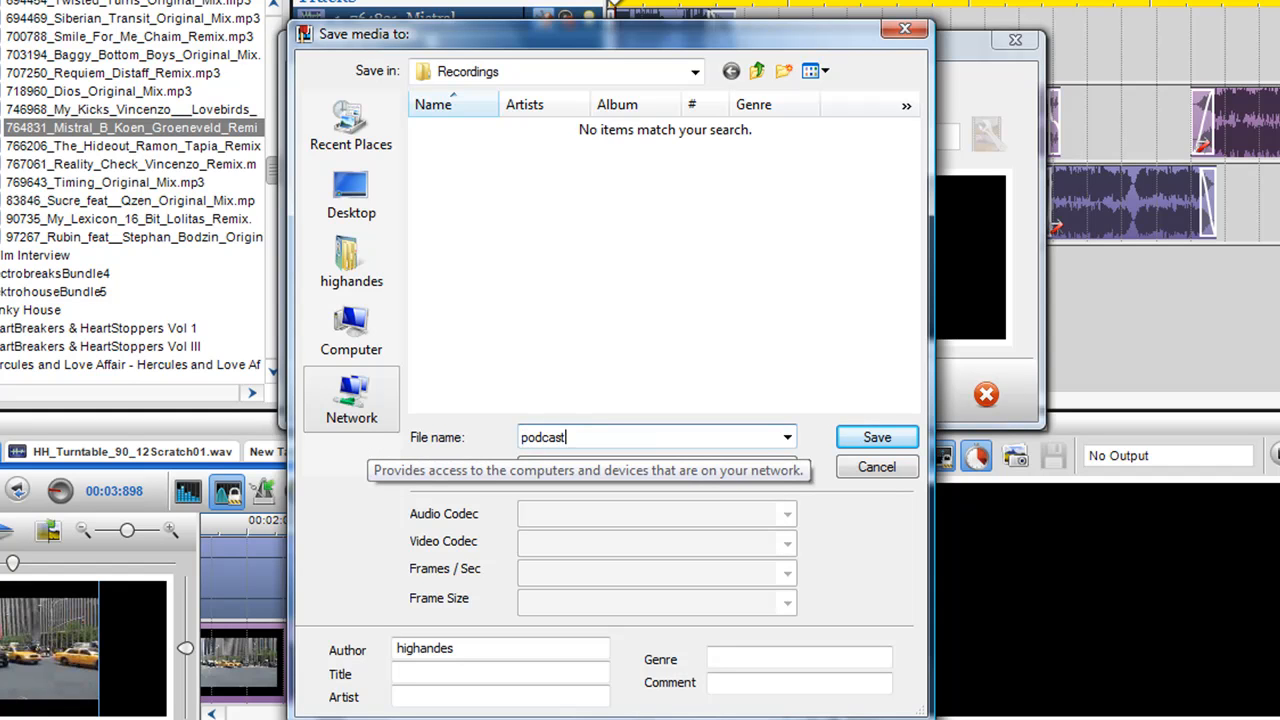
type(" introduction")
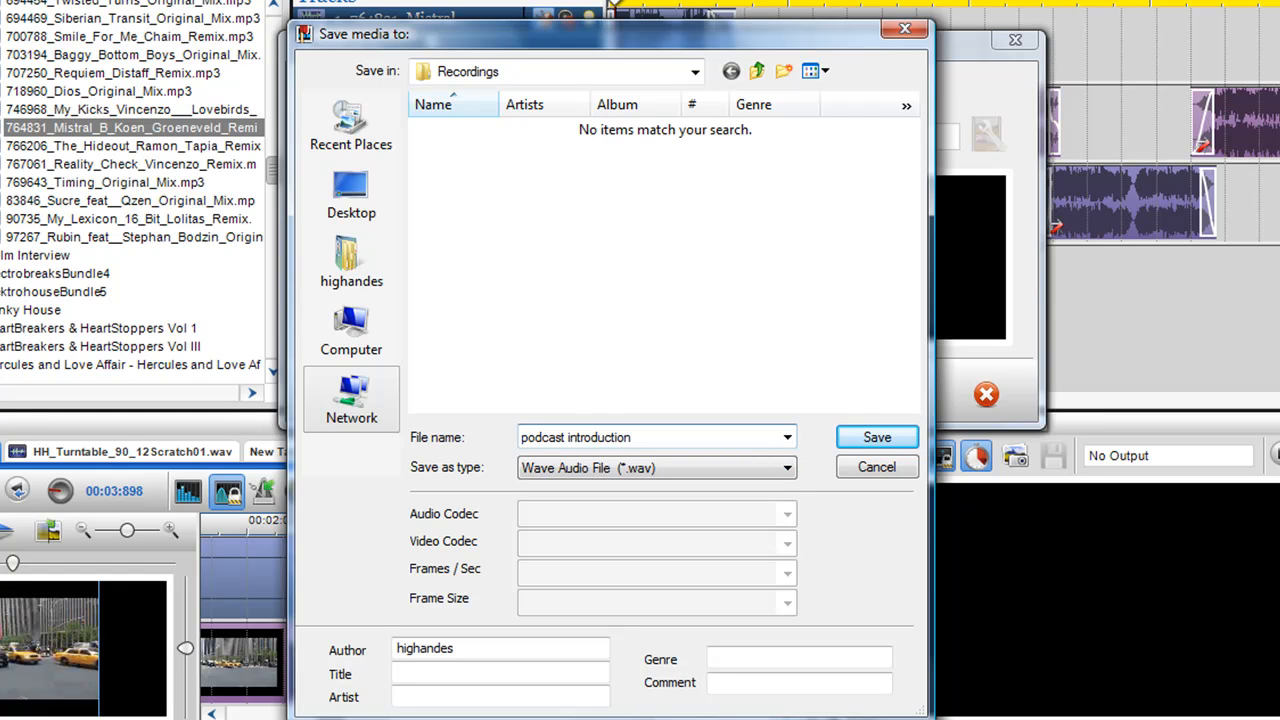
left_click(872, 440)
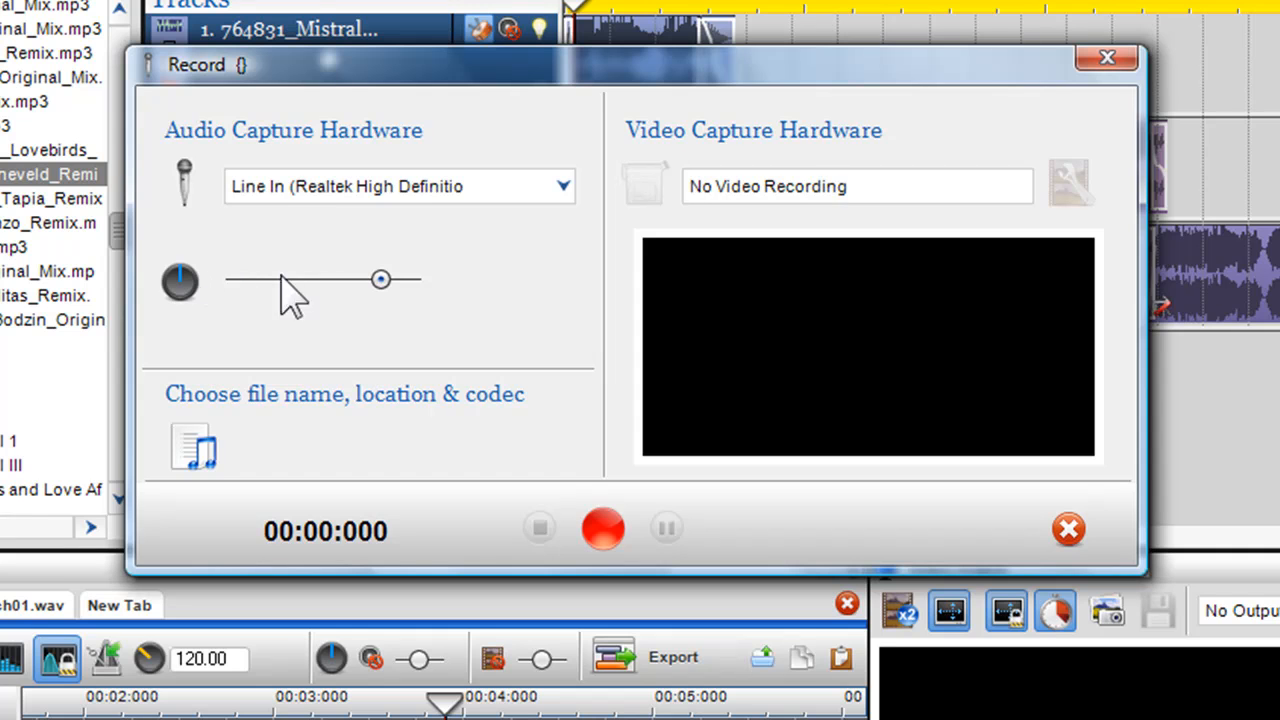
- Fine-tune the recording input volume to about 84% and record the spoken introduction
mouse_move(387, 279)
left_mouse_down()
mouse_move(334, 279)
mouse_move(386, 282)
left_mouse_up()
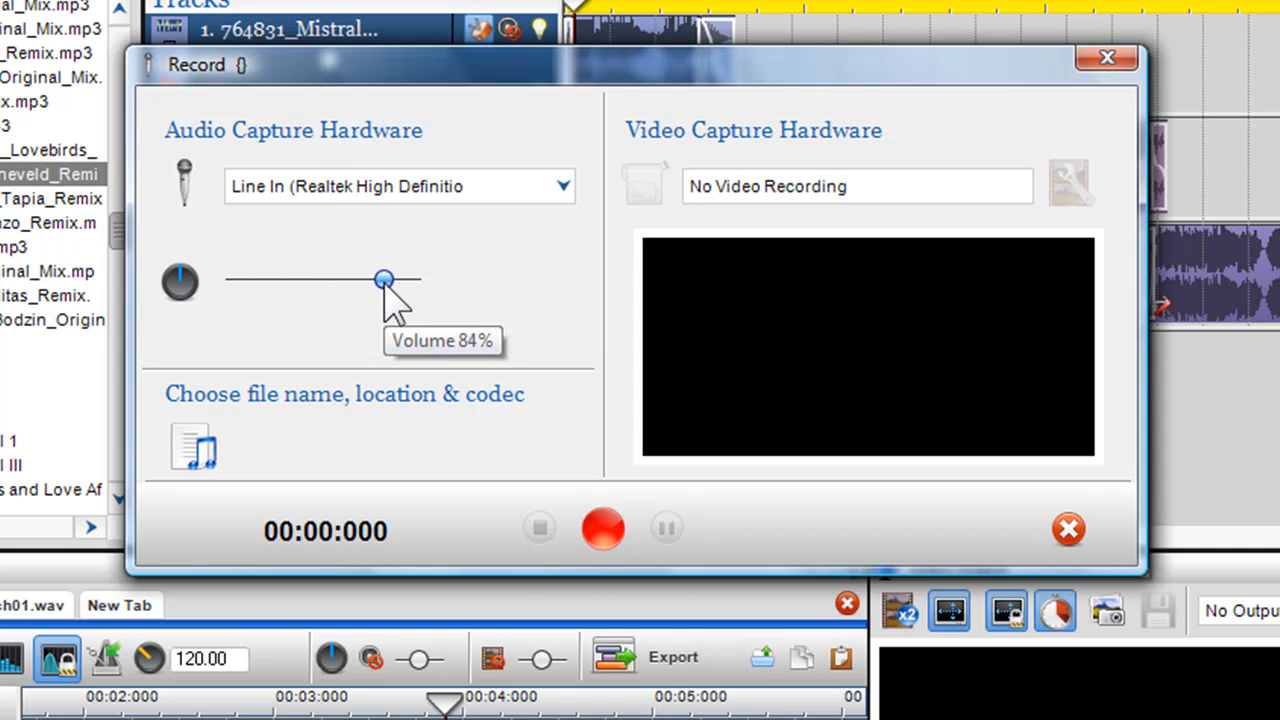
right_click(385, 283)
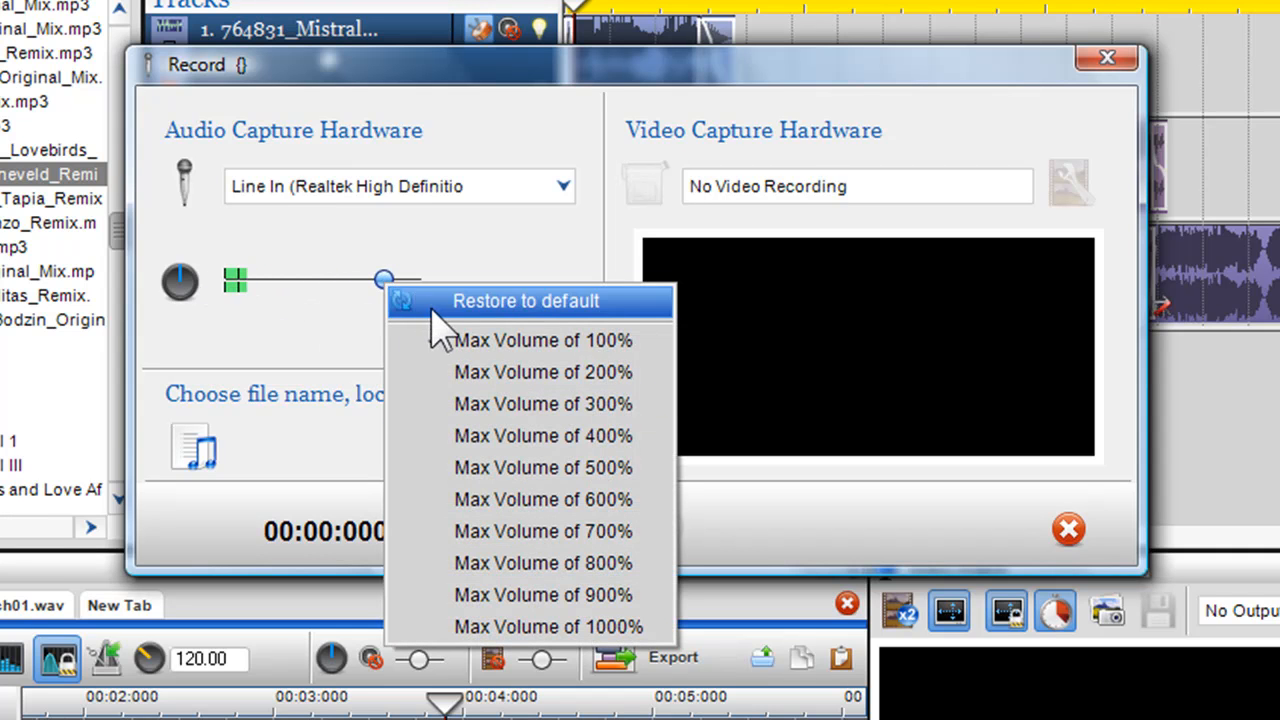
left_click(382, 282)
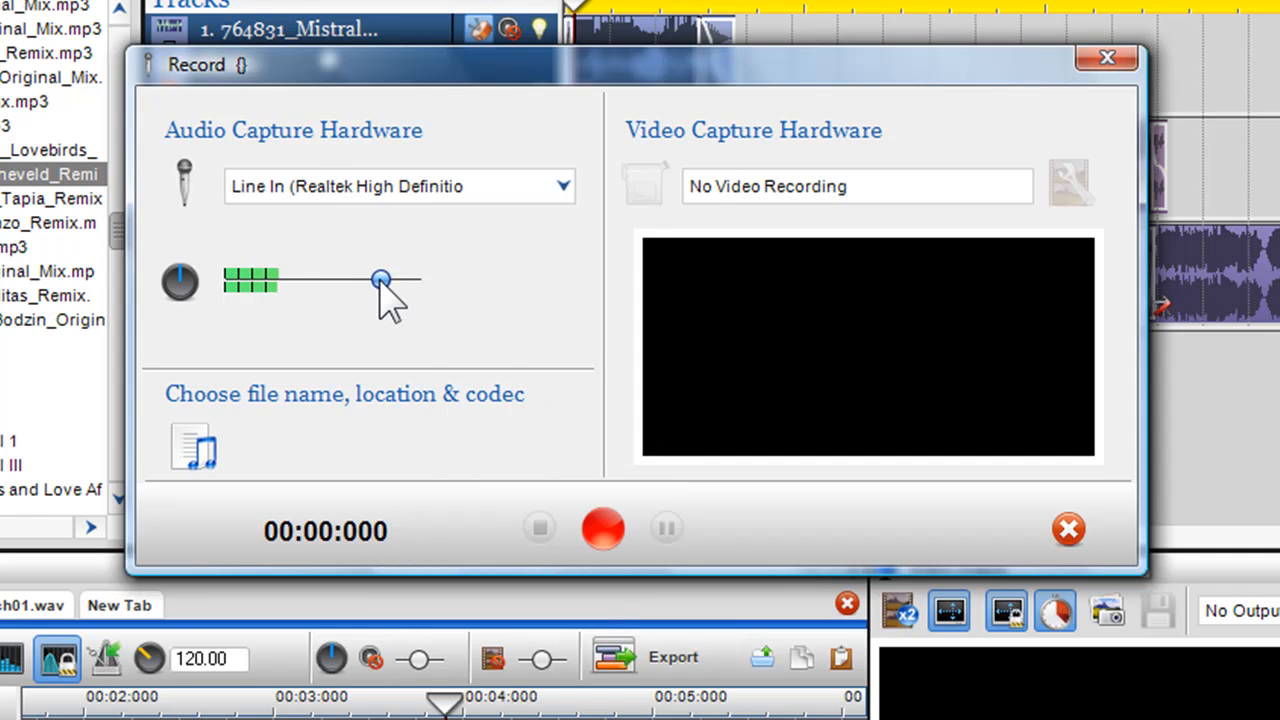
left_click_drag(379, 280, 386, 281)
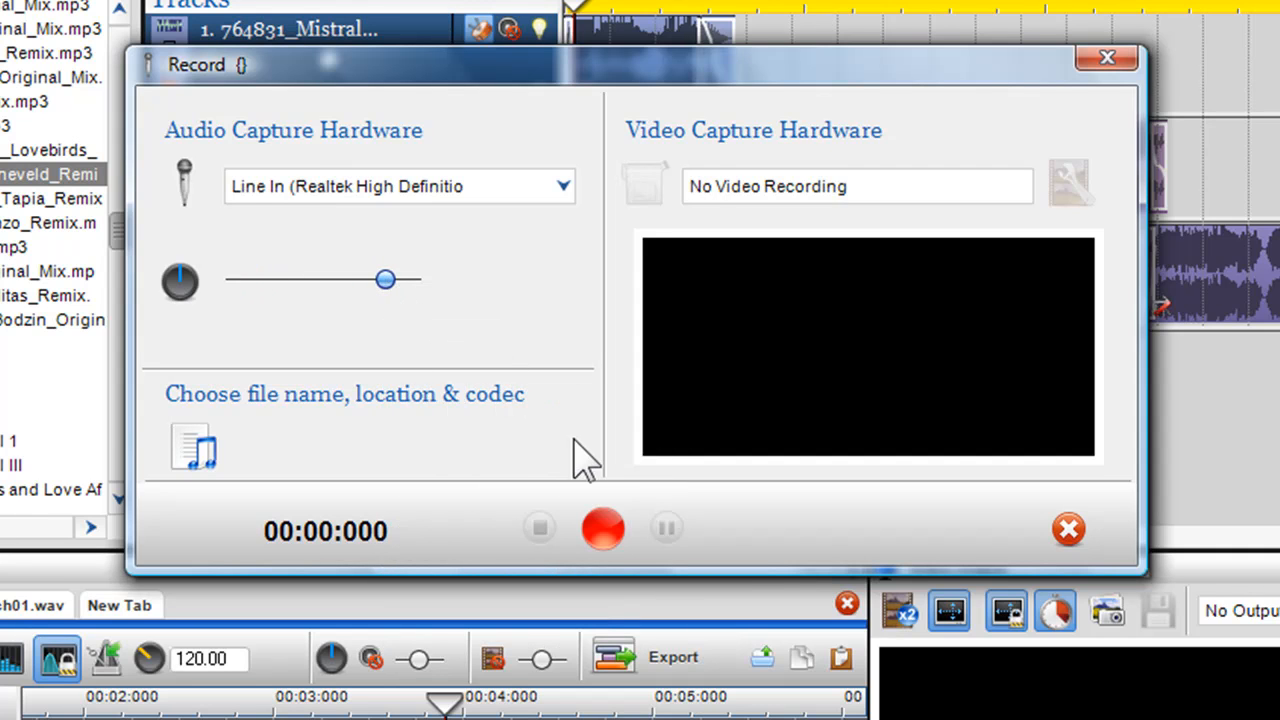
left_click(612, 516)
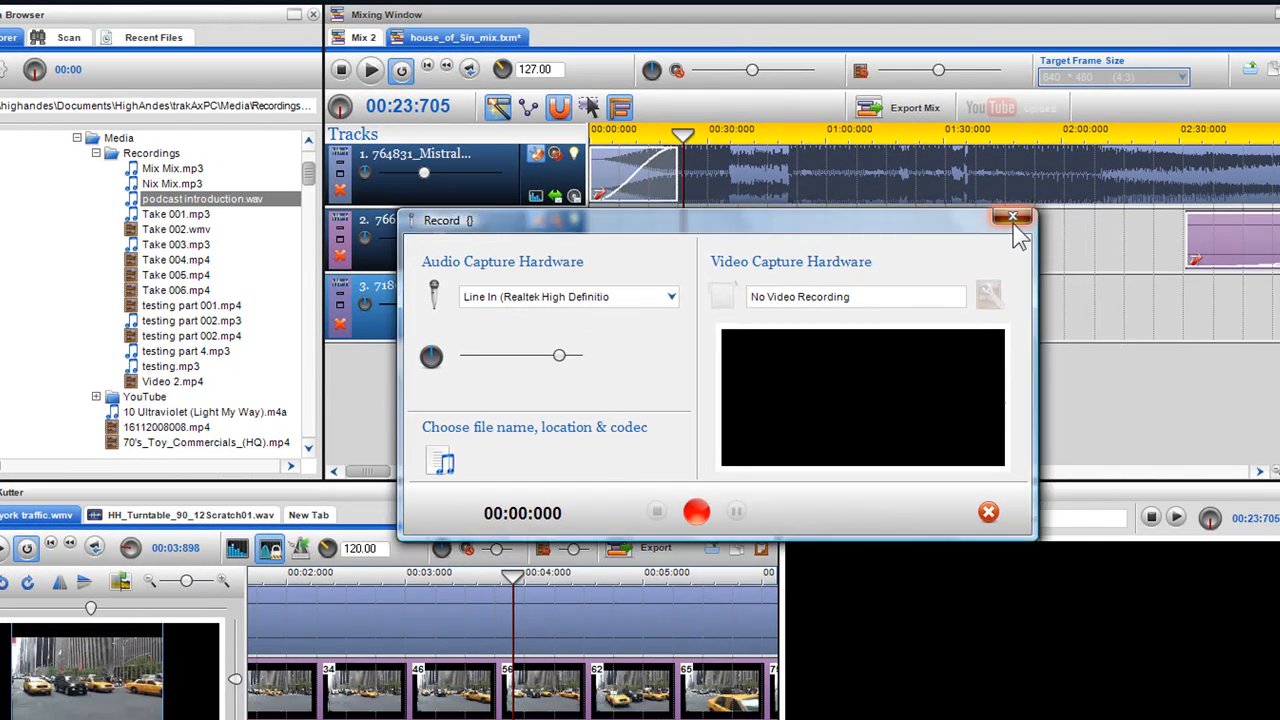
- Close the recorder and place podcast introduction.wav on a new track below track 3, starting where track 1's fade-in ends
left_click(1012, 217)
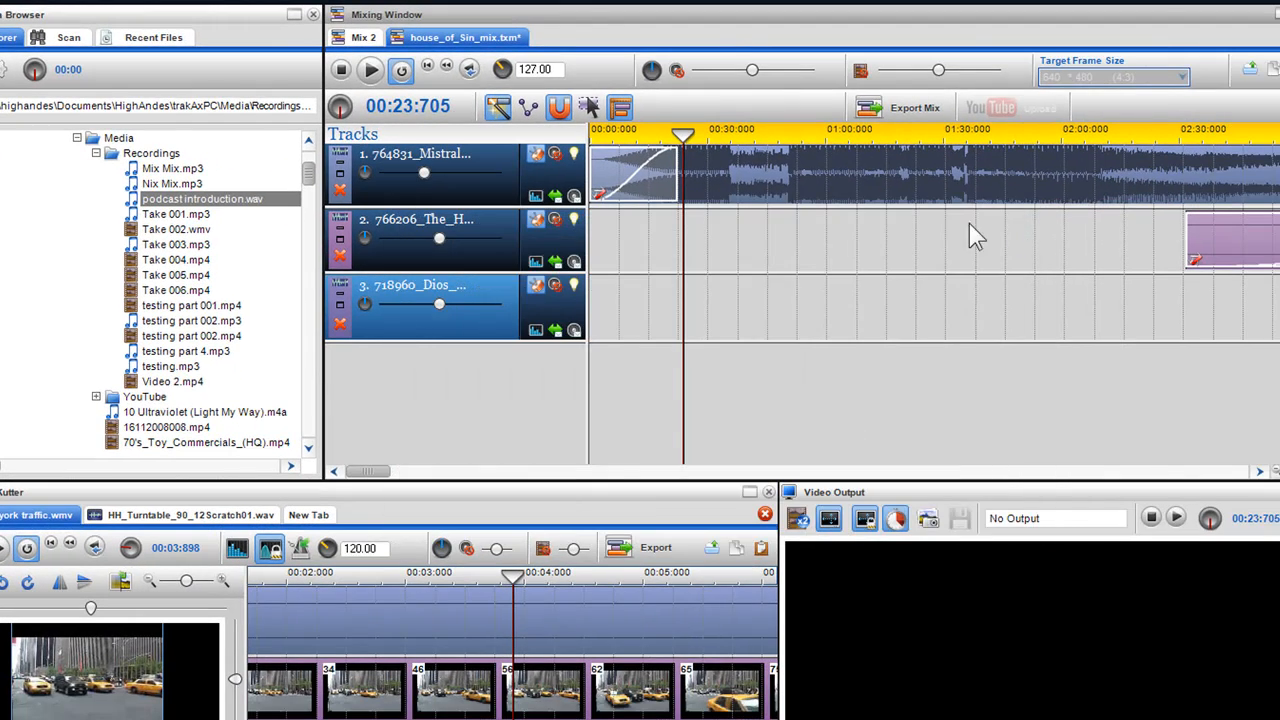
left_click_drag(203, 204, 416, 303)
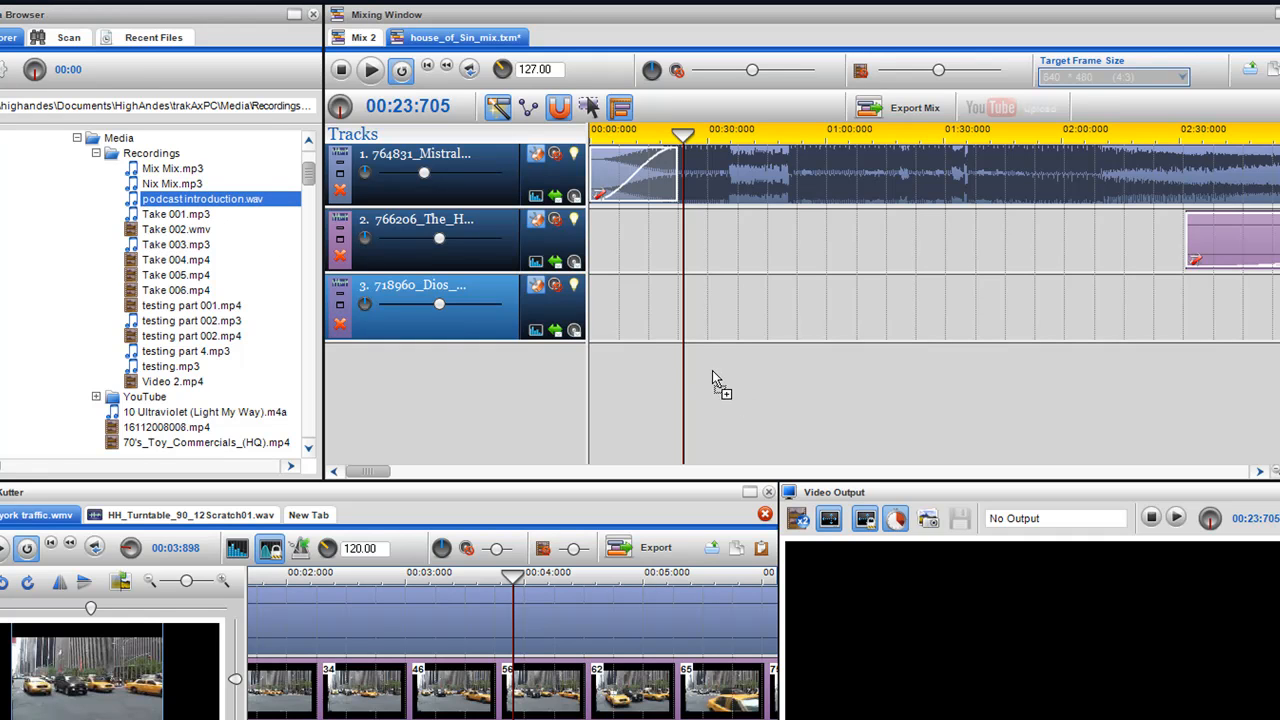
left_click_drag(683, 362, 682, 361)
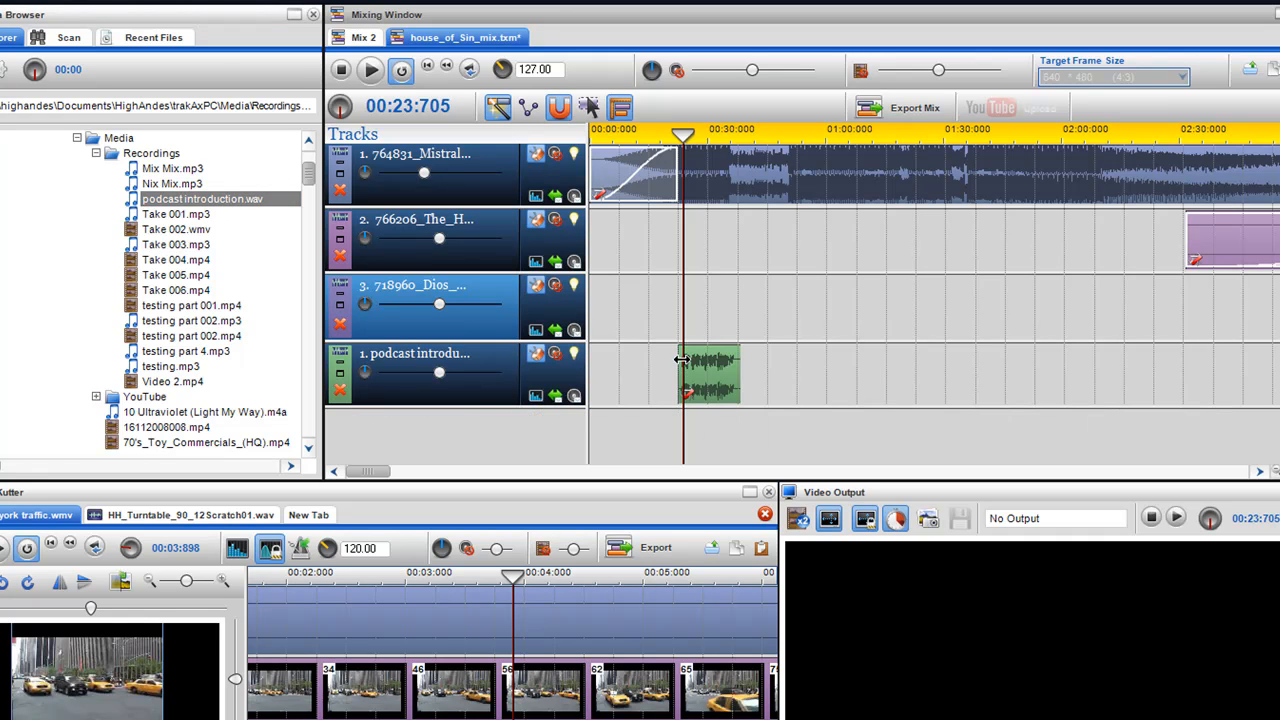
- Disable beat syncing on the podcast introduction track, previewing the mix before and after the change
left_click(371, 72)
left_click(341, 72)
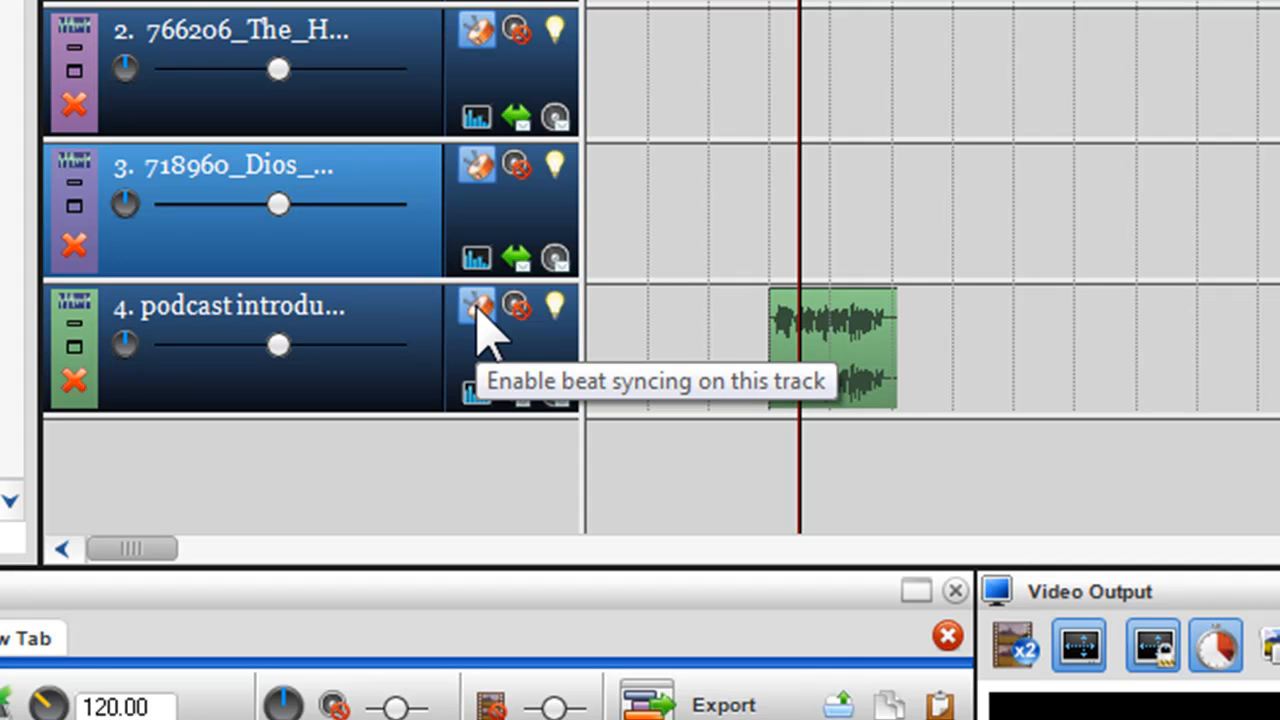
left_click(477, 310)
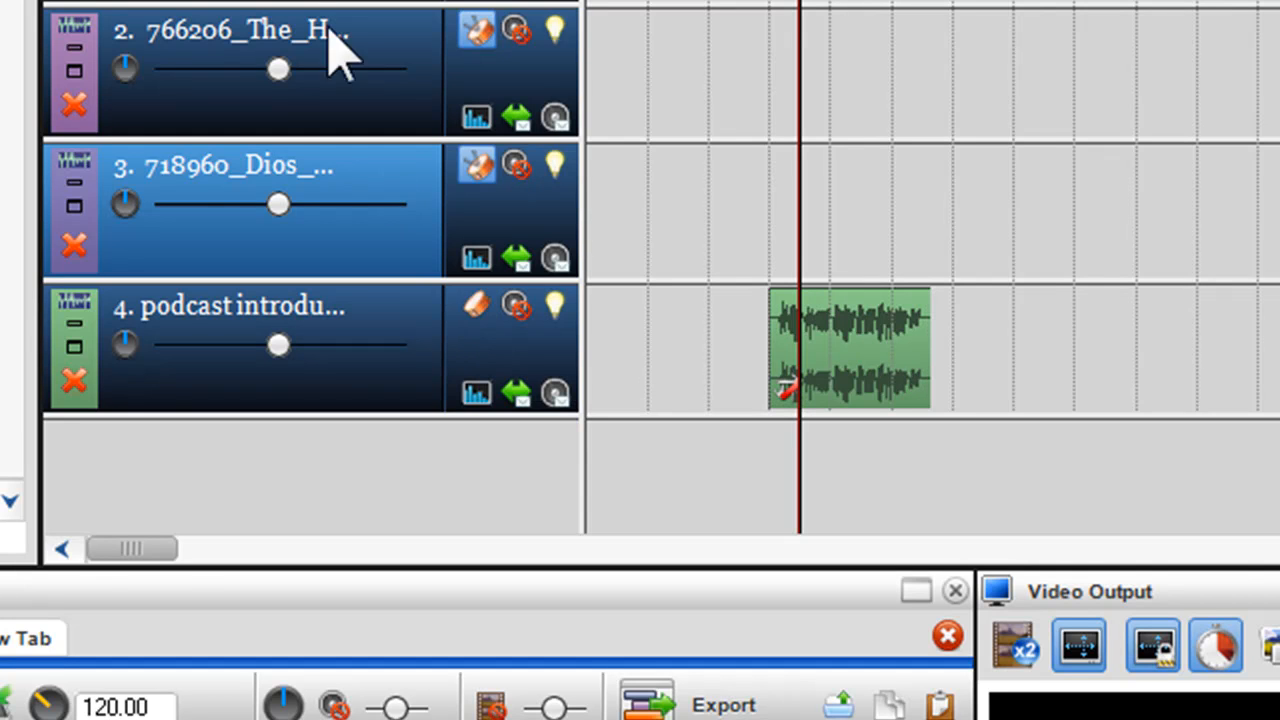
key("space")
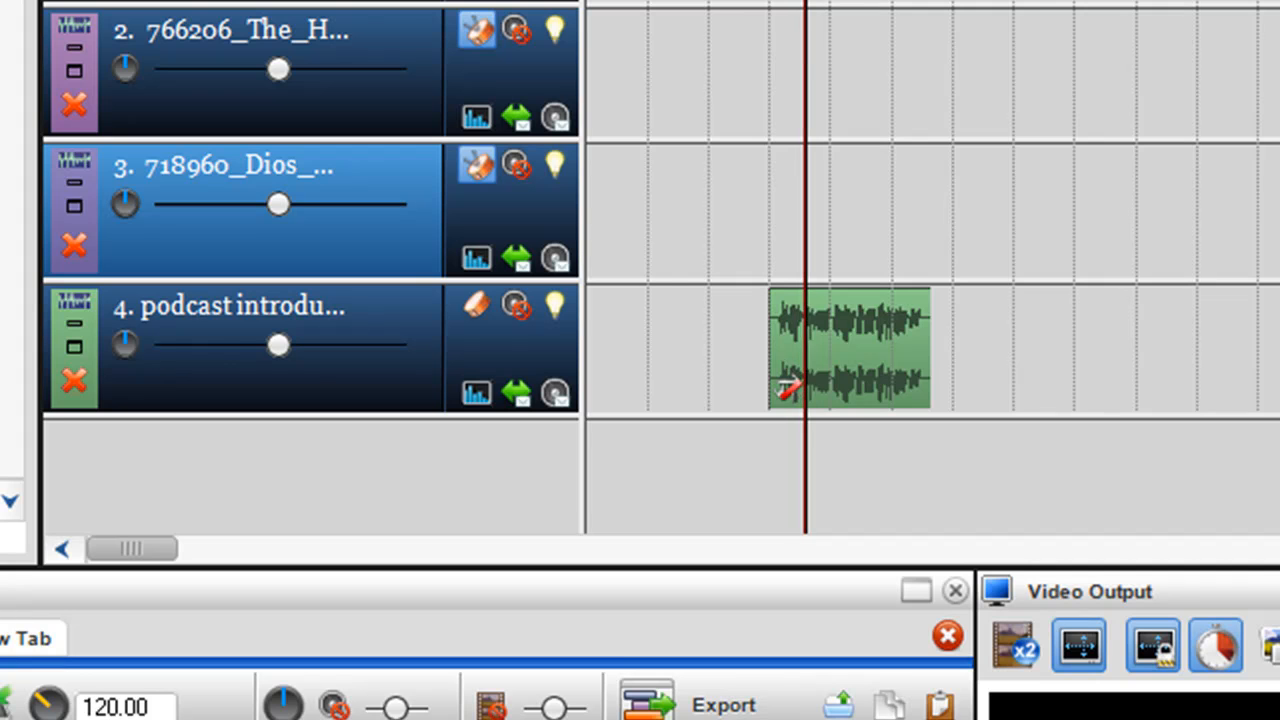
key("space")
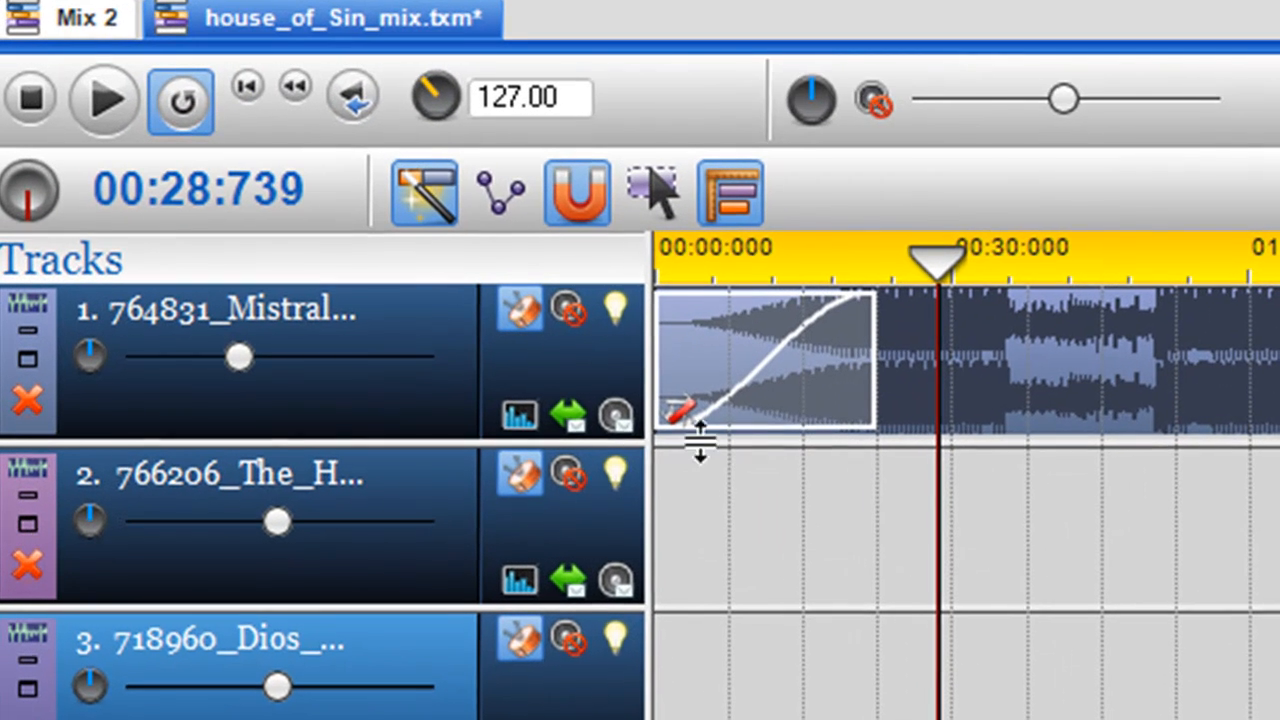
- Show track 1's volume envelope and add two points from about 00:23 that lower the music as the podcast introduction starts
left_click(617, 417)
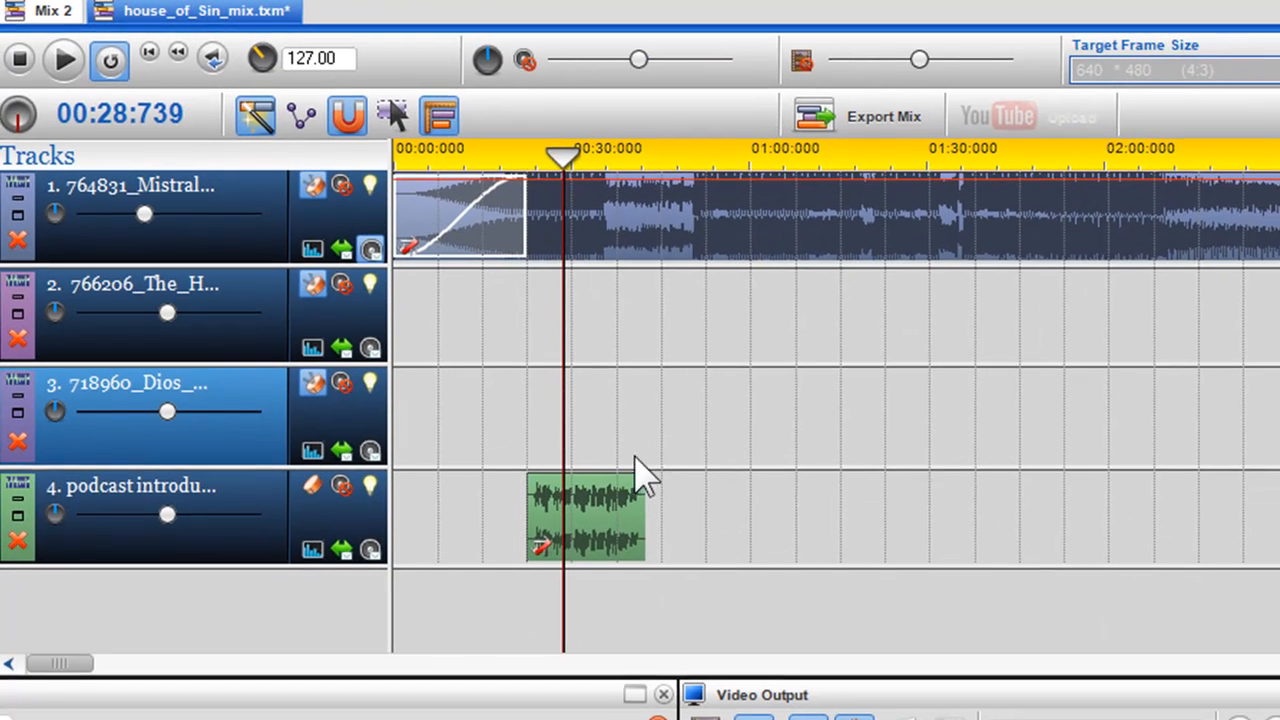
scroll(771, 363, "up", 3)
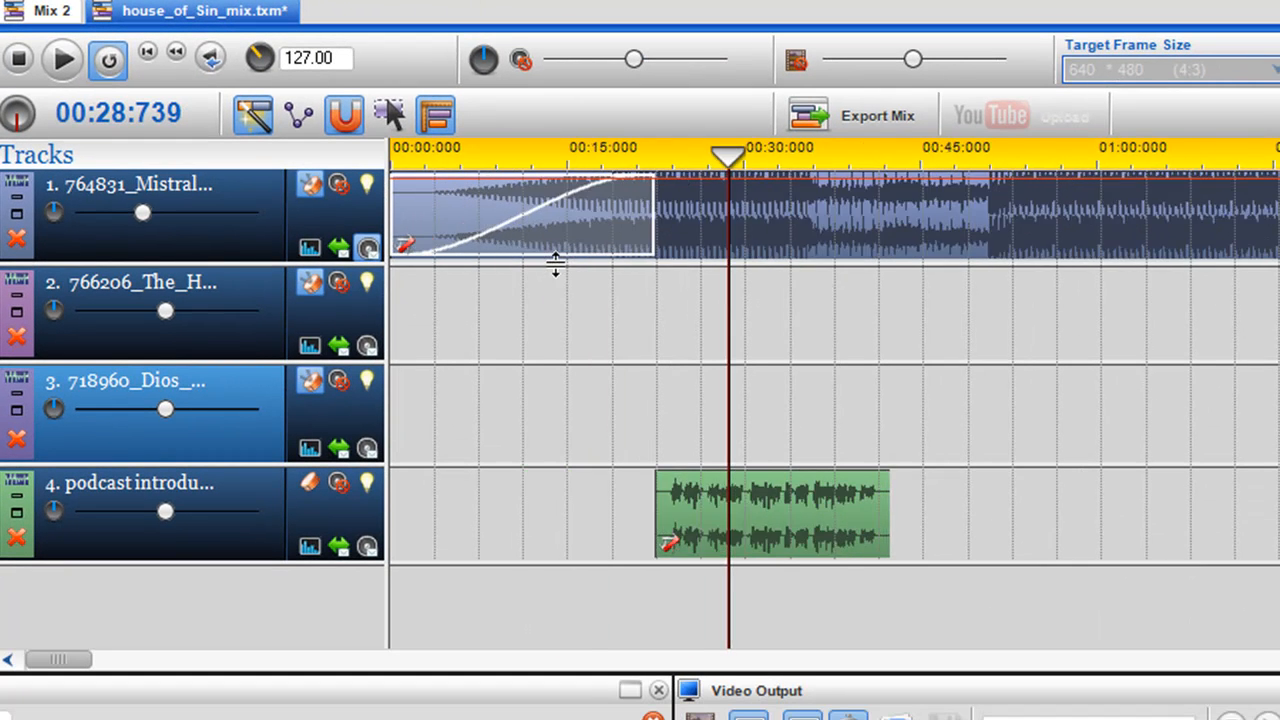
left_click(754, 180)
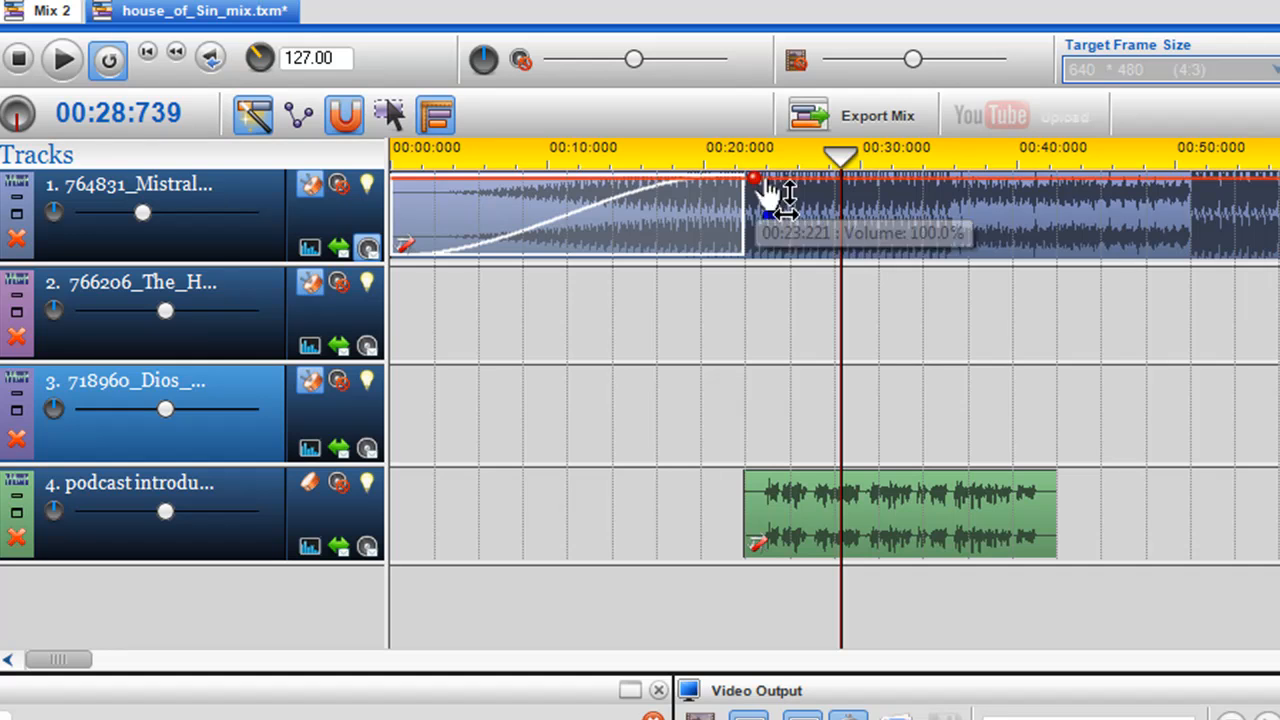
left_click(771, 180)
left_click_drag(771, 180, 788, 233)
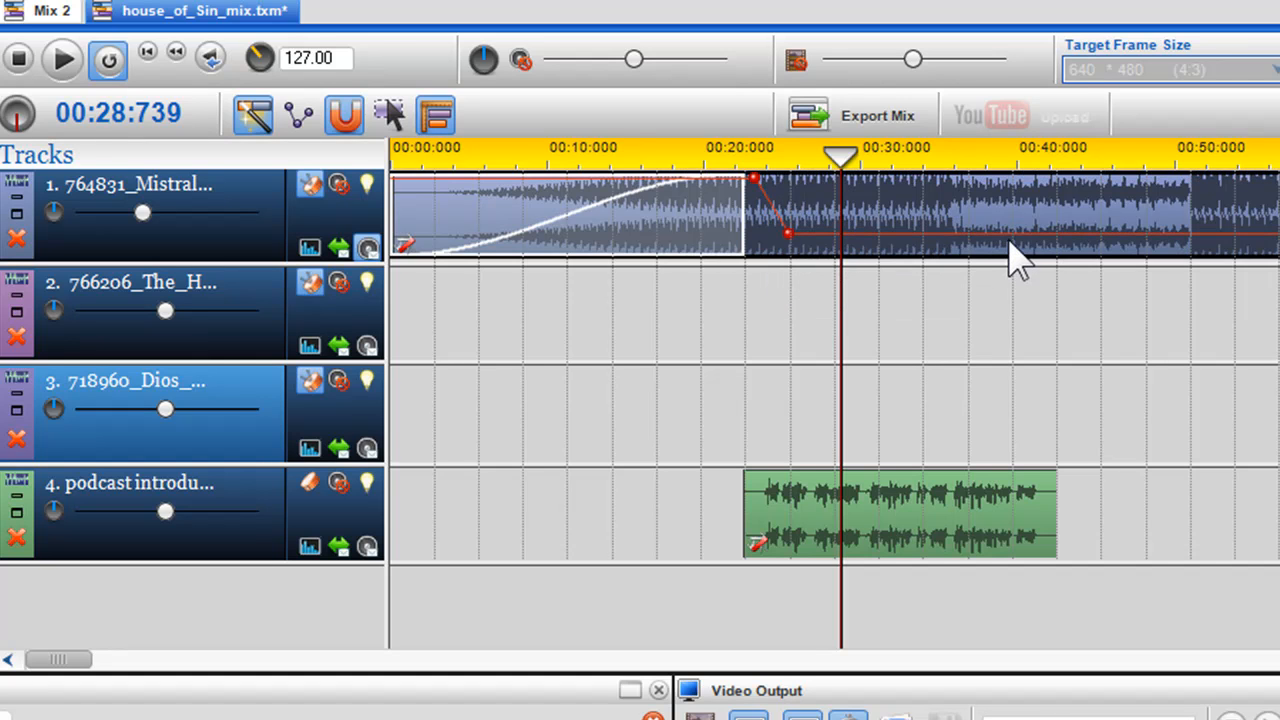
- Add two volume points on track 1 near the end of the podcast introduction clip to bring the music back up
left_click(1019, 237)
left_click(1051, 237)
left_click_drag(1051, 240, 1063, 195)
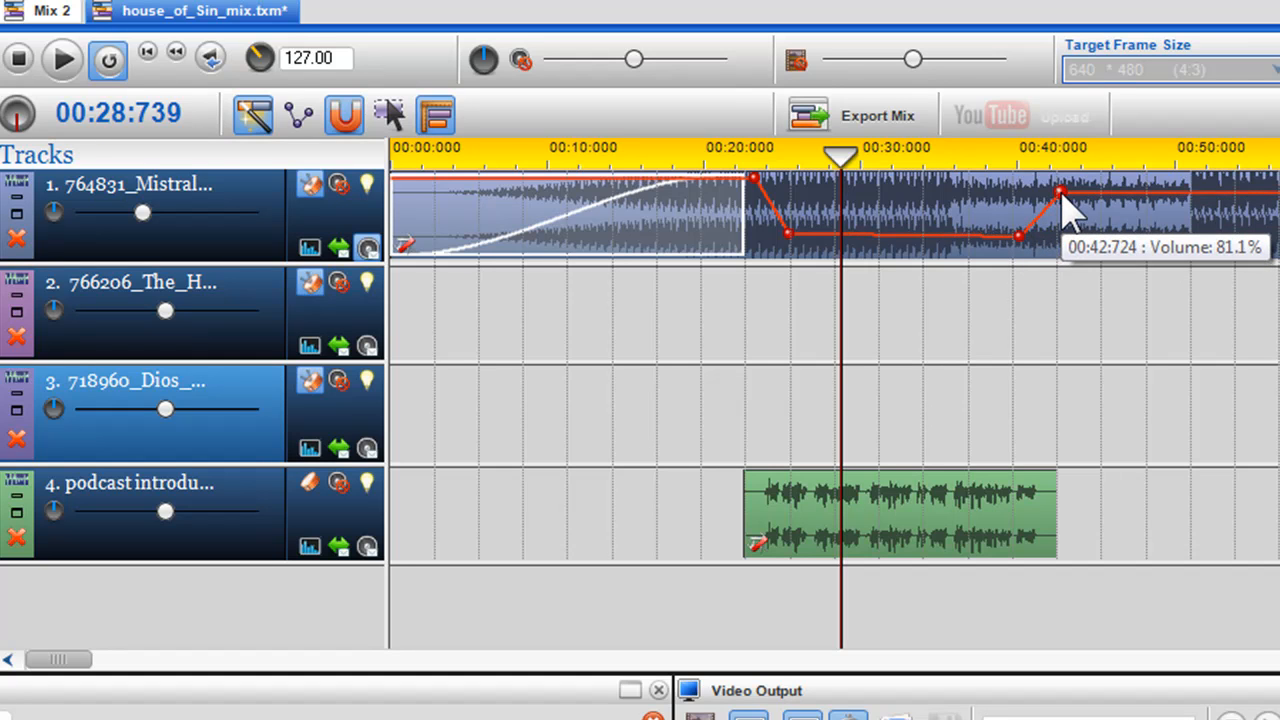
- While playing from about 00:22, move track 1's third volume point to about 00:40:910 at 28% and its last point slightly earlier and higher
left_click(760, 345)
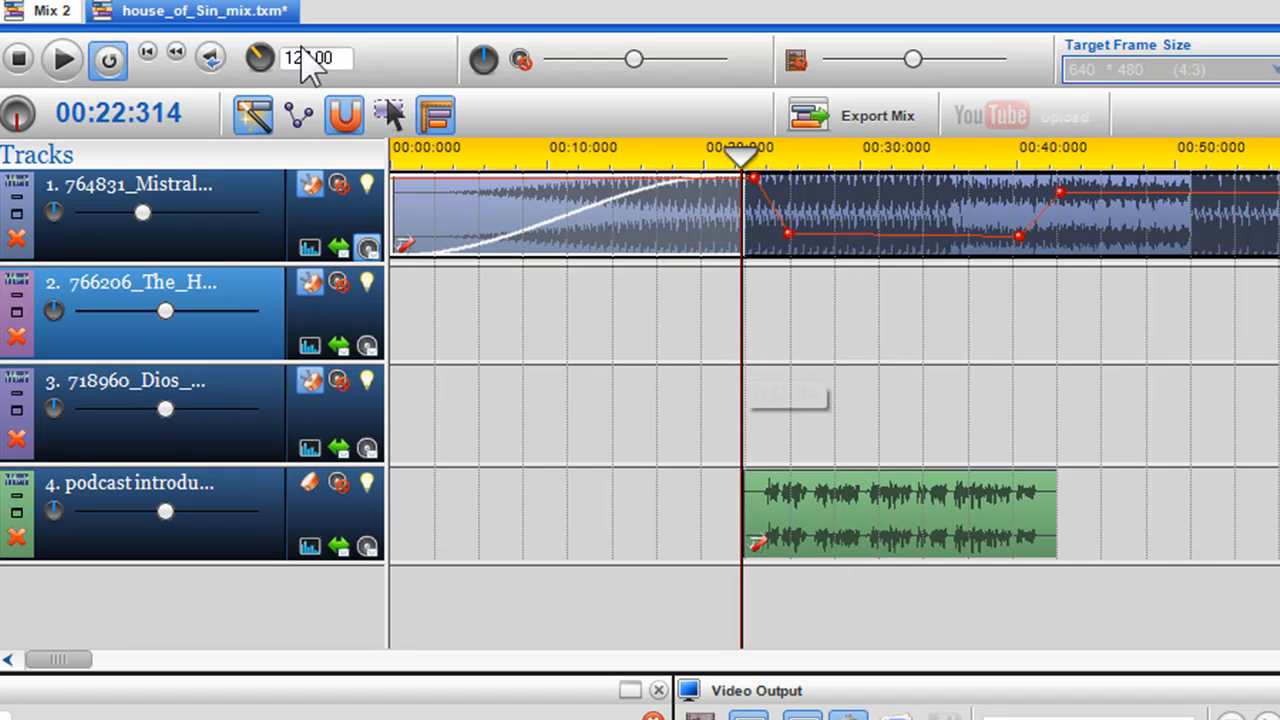
left_click(62, 58)
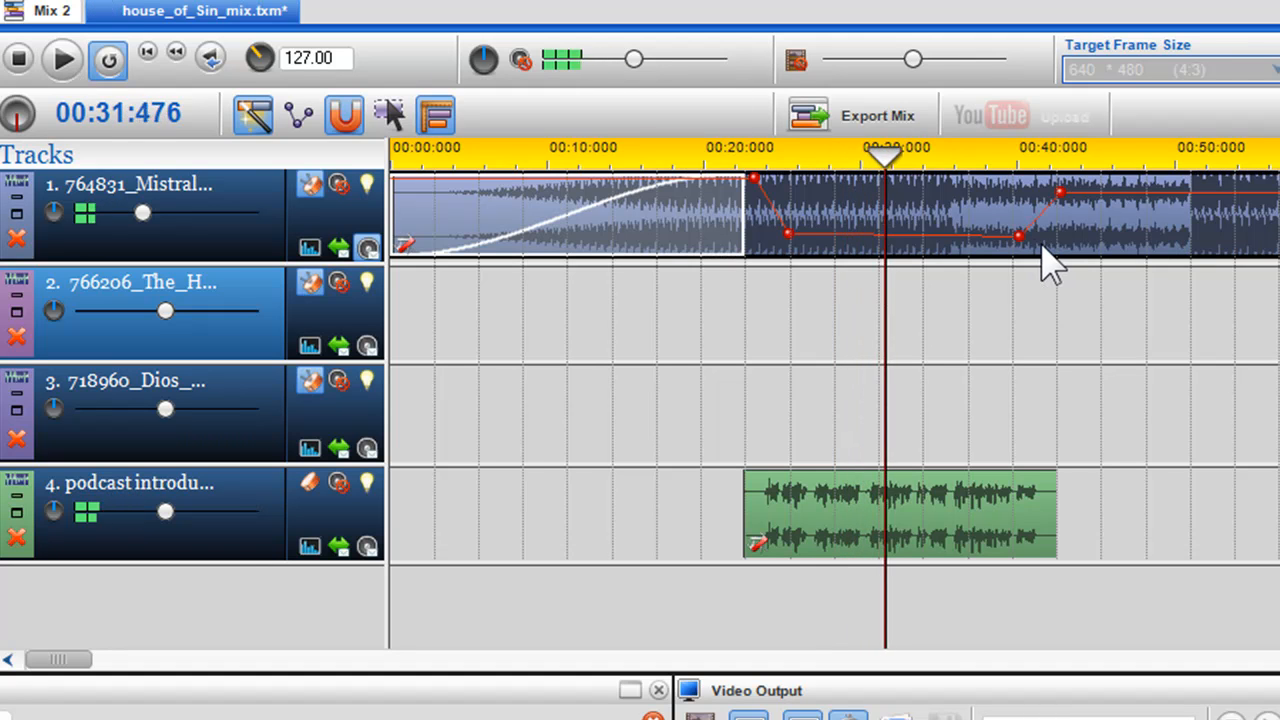
left_click_drag(1020, 236, 1033, 237)
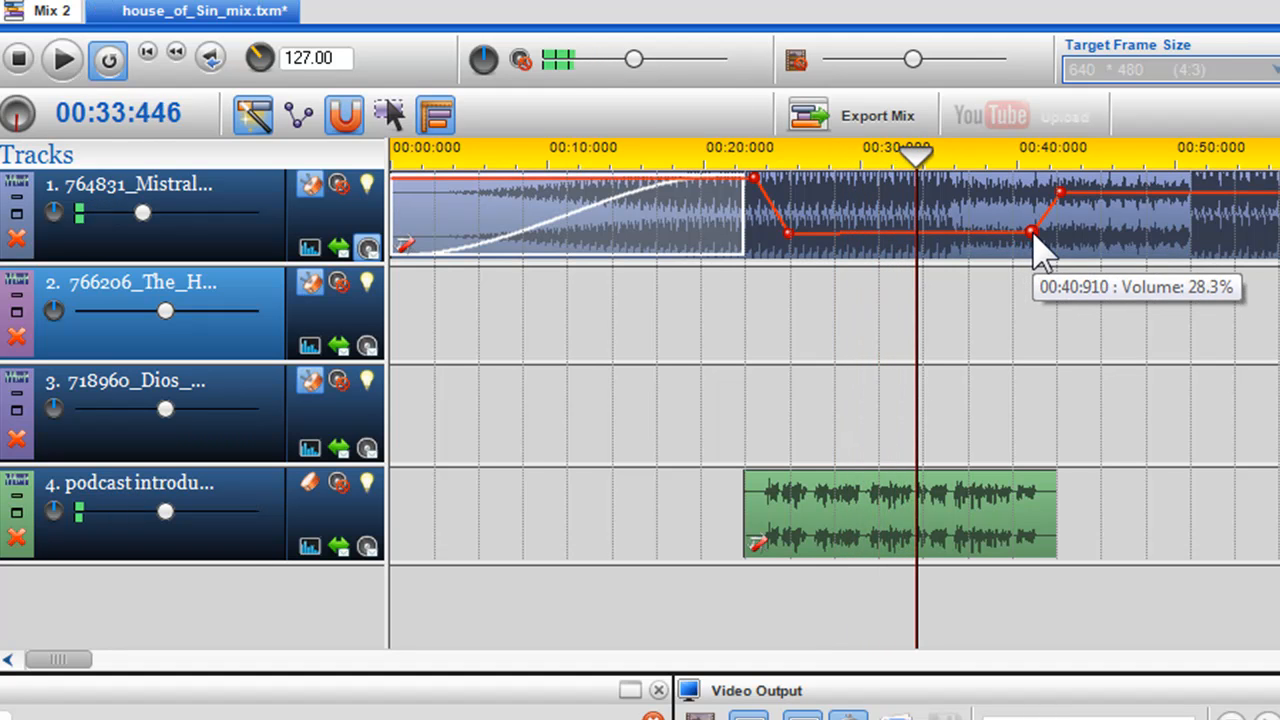
mouse_move(1035, 240)
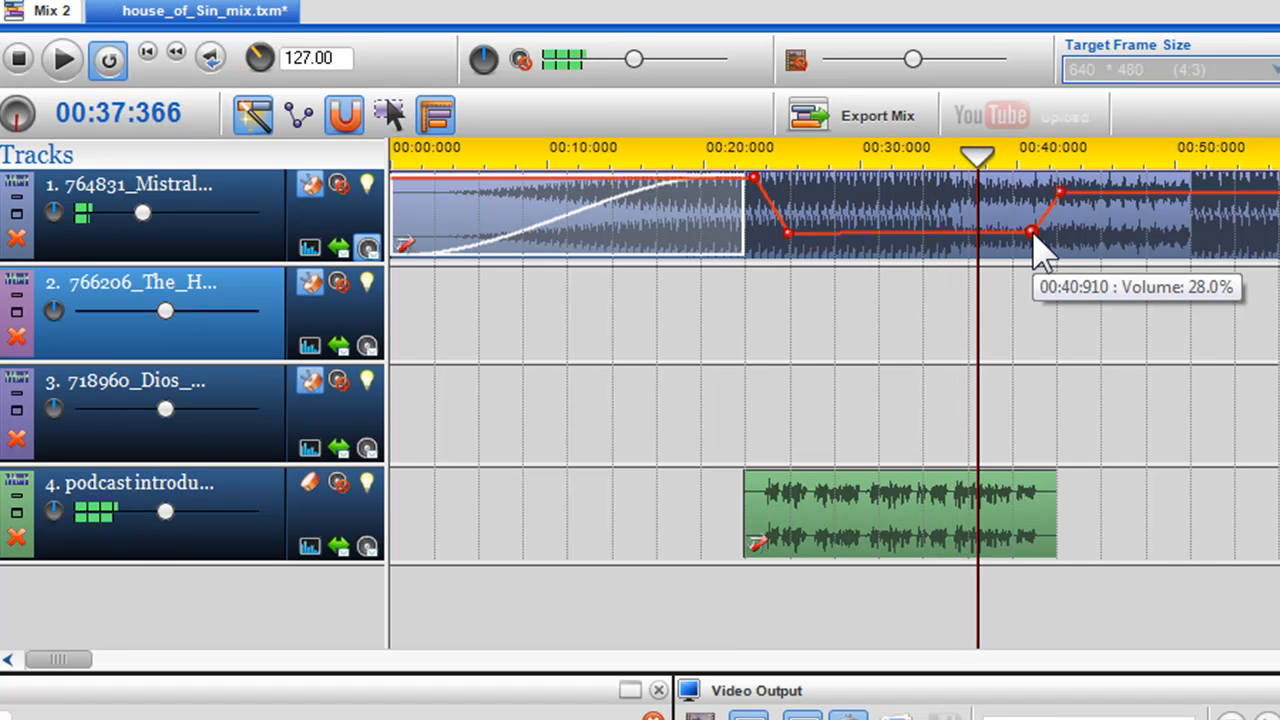
left_click_drag(1062, 194, 1054, 187)
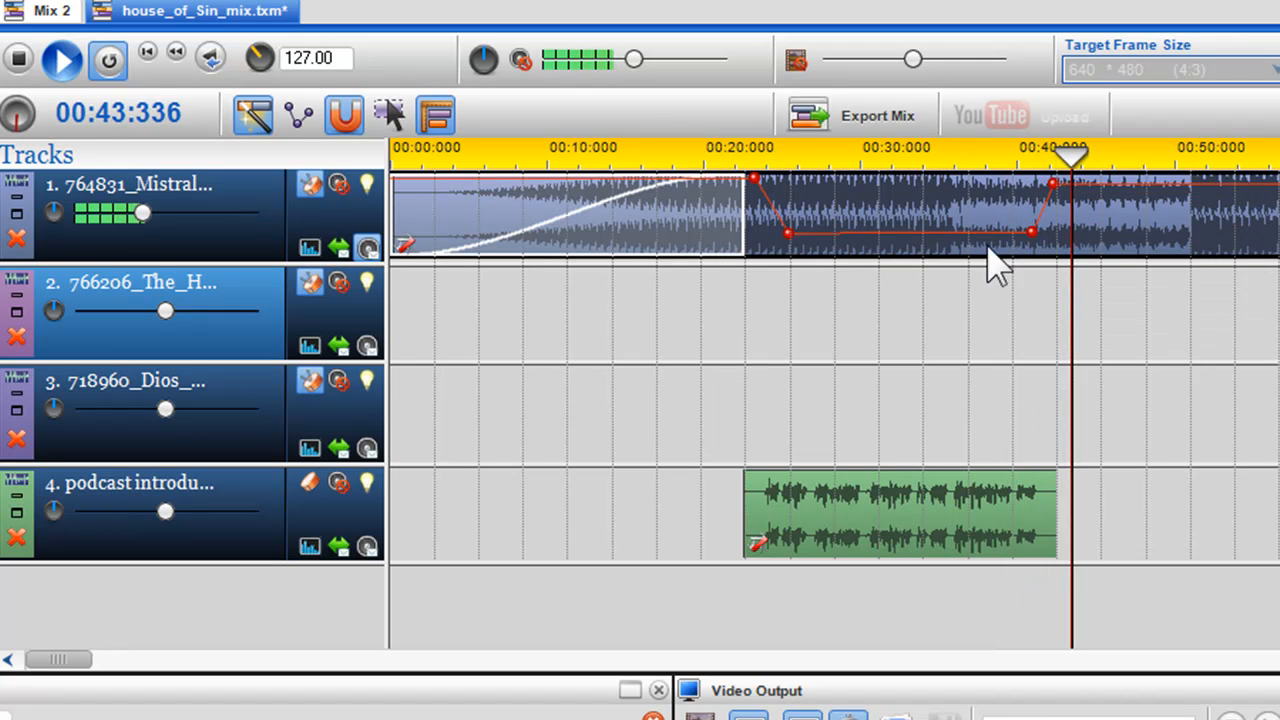
left_click(18, 58)
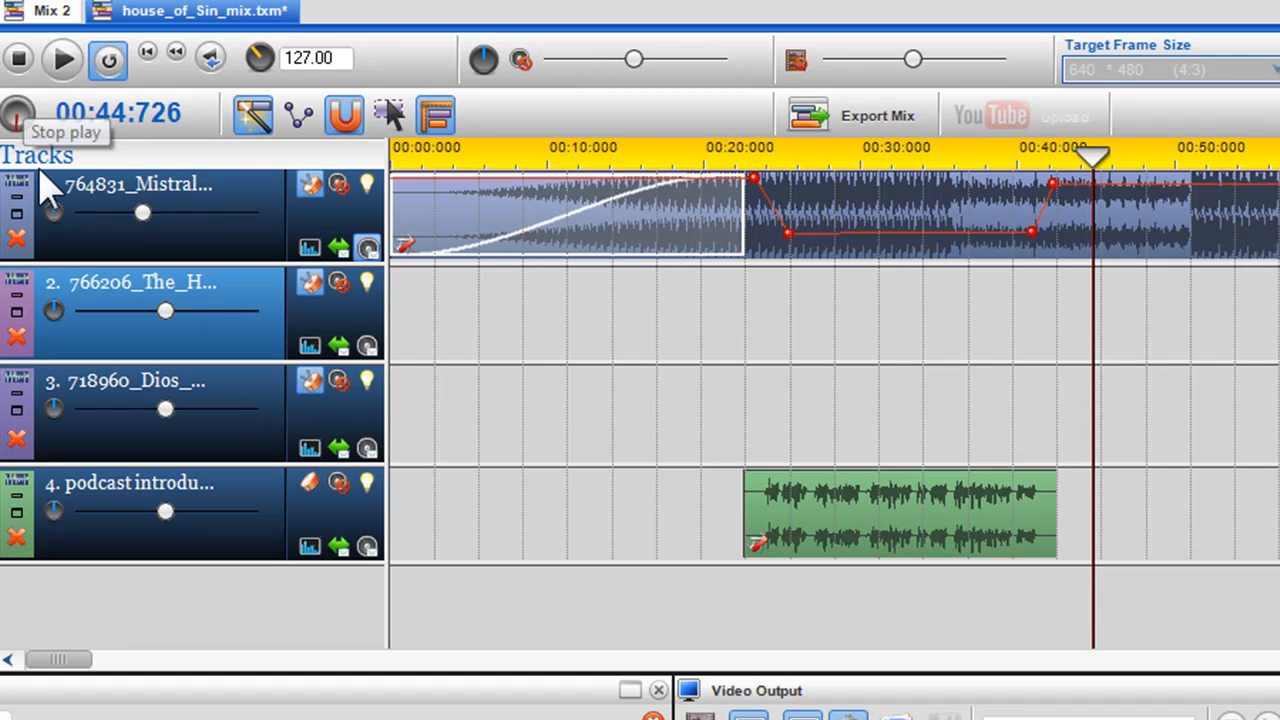
- Raise the podcast introduction track's volume slightly and open its clip in a separate waveform window
mouse_move(166, 510)
left_click_drag(166, 510, 186, 511)
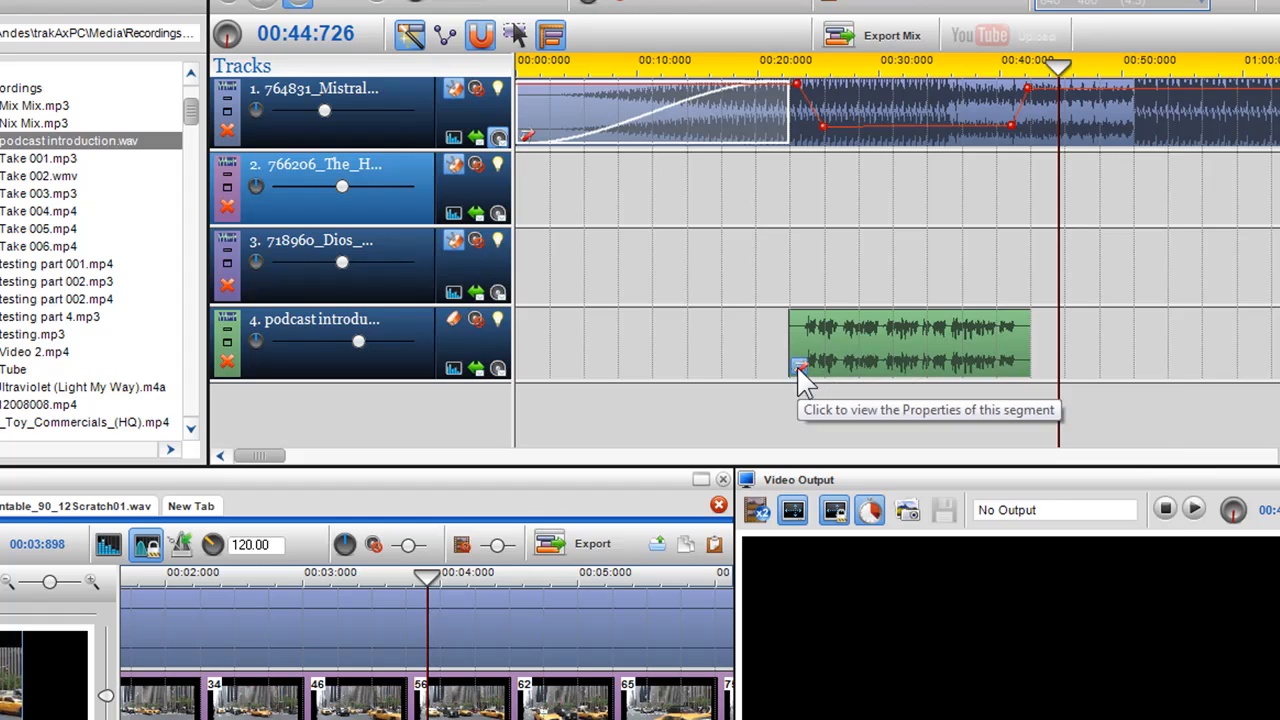
left_click(797, 366)
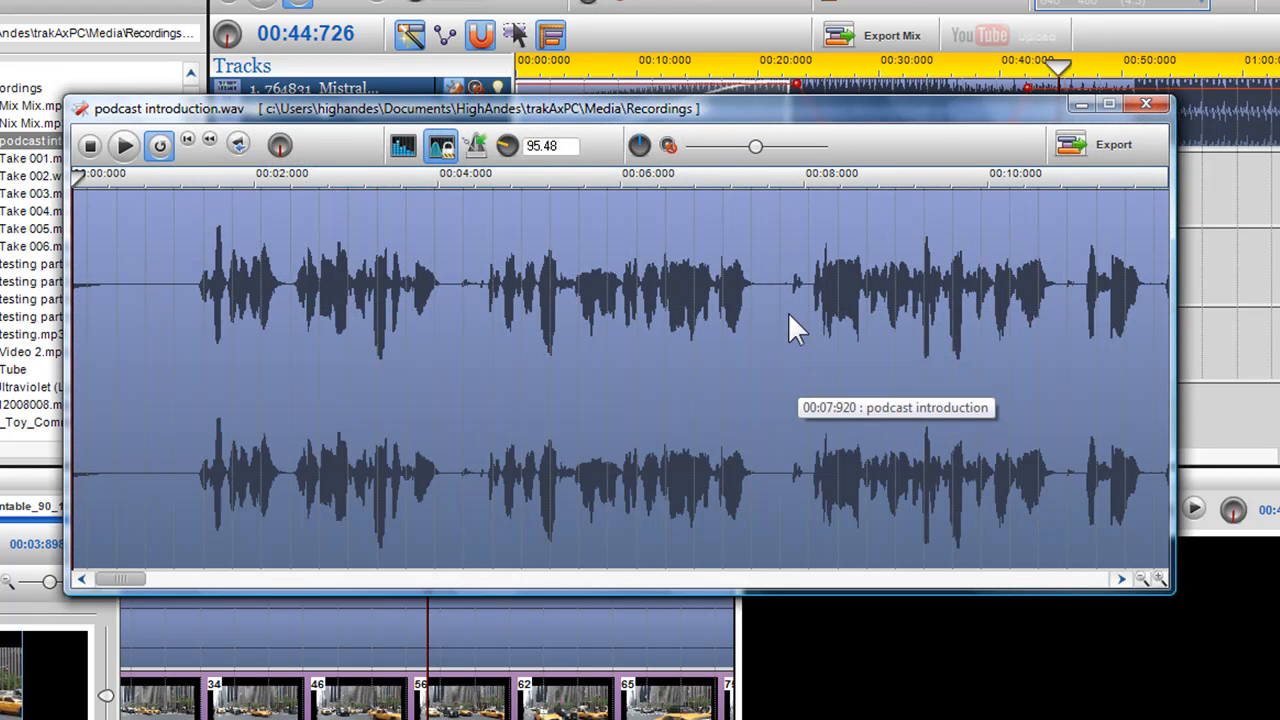
- Raise the podcast introduction clip's volume slightly above 100% in its waveform window
mouse_move(757, 153)
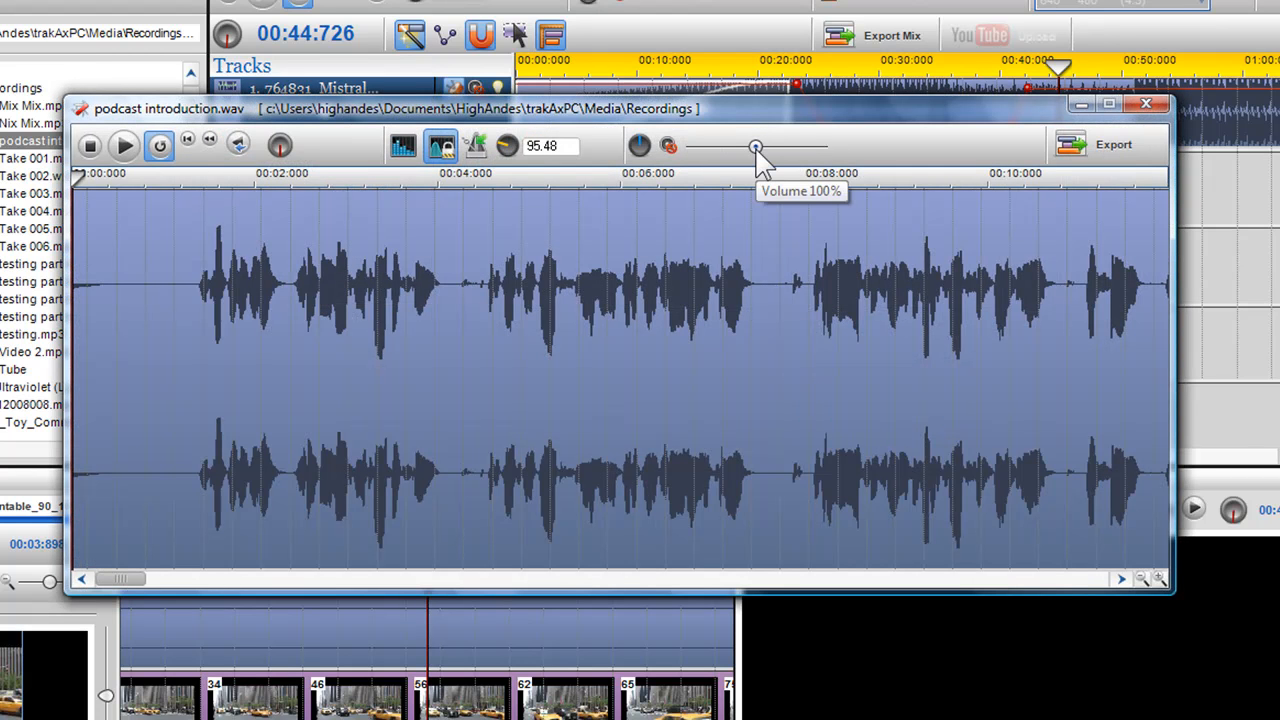
left_click_drag(757, 148, 766, 148)
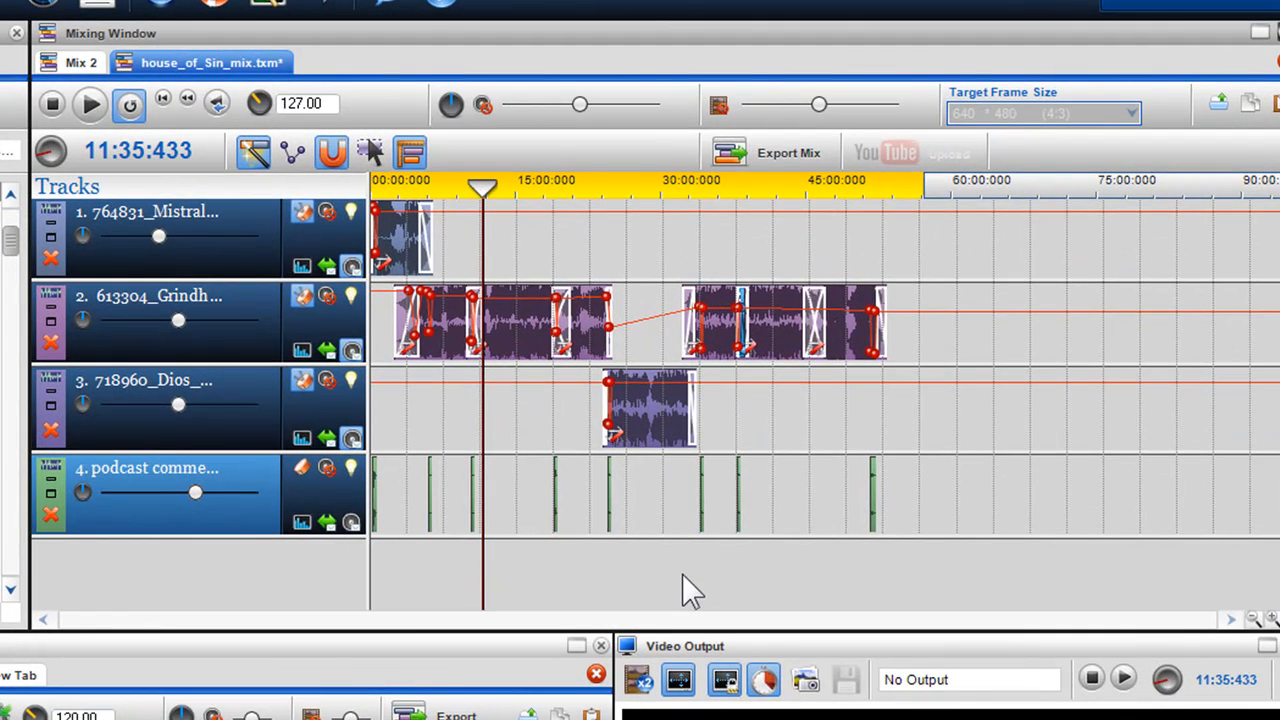
- Move the playhead to 19:09:460 and play the podcast commentary over the crossfade on track 2
scroll(573, 572, "up", 3)
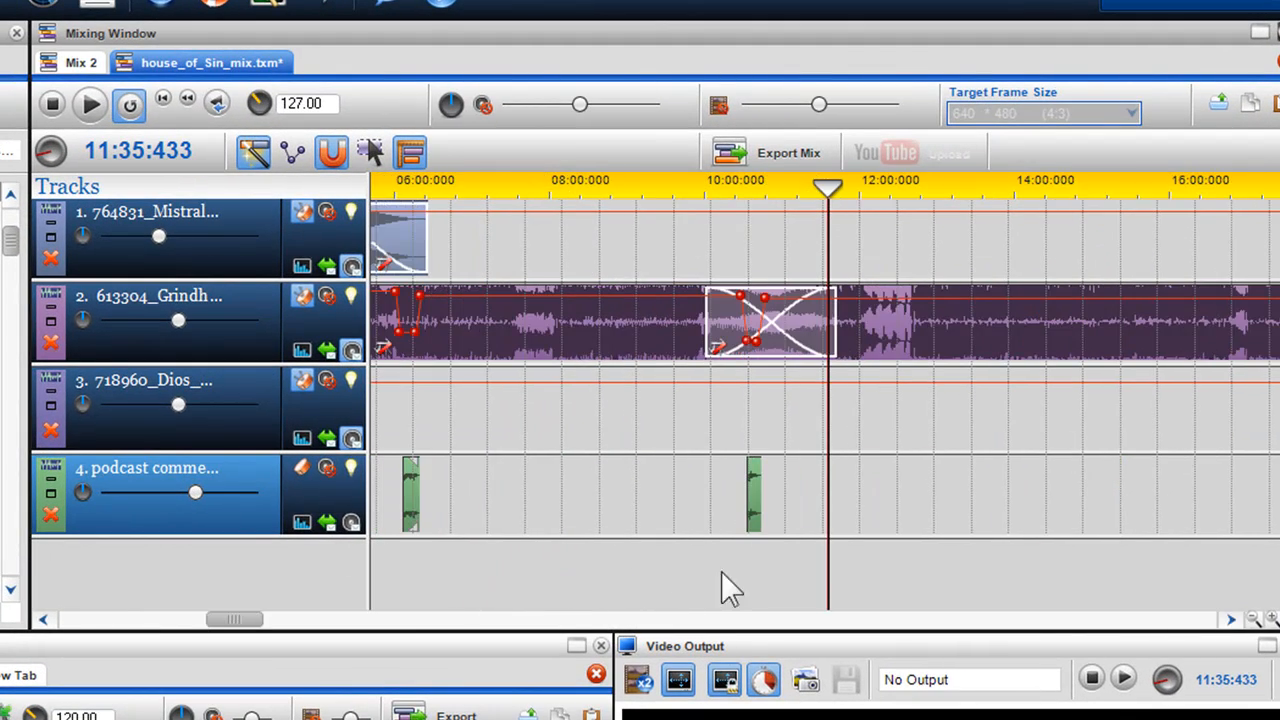
scroll(828, 566, "down", 3)
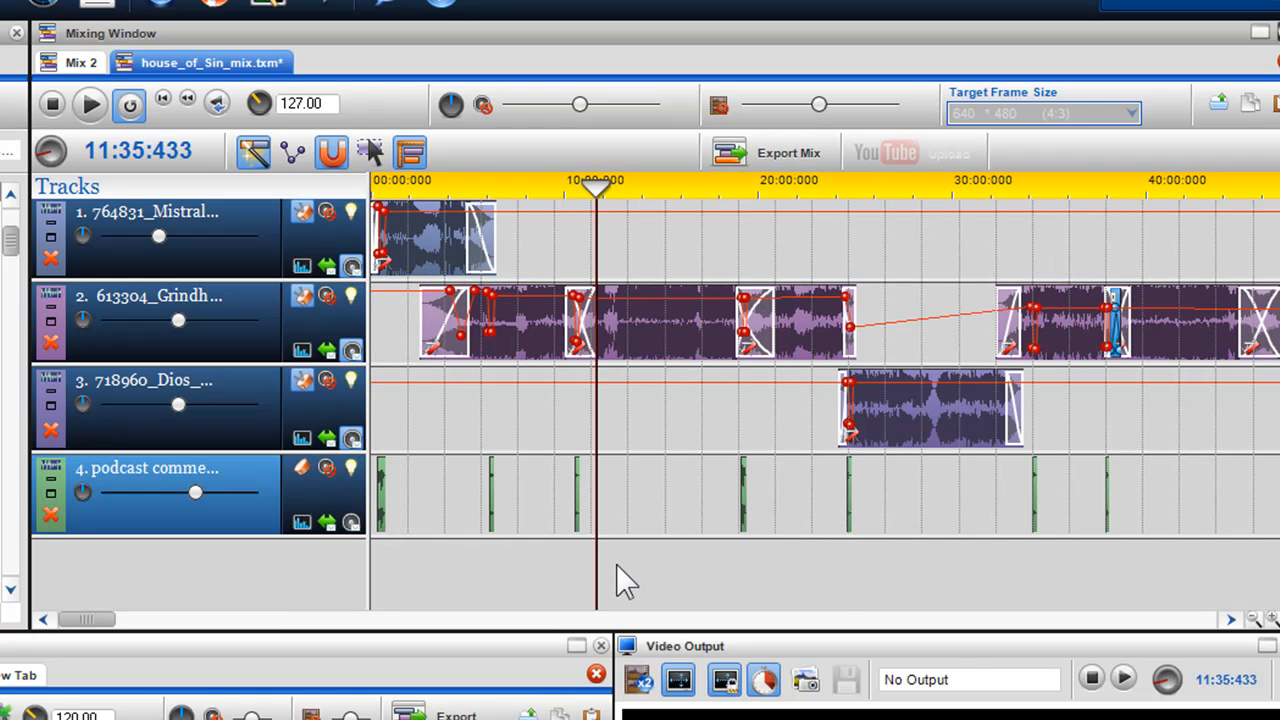
left_click_drag(595, 563, 740, 563)
scroll(783, 583, "up", 4)
left_click_drag(828, 566, 887, 566)
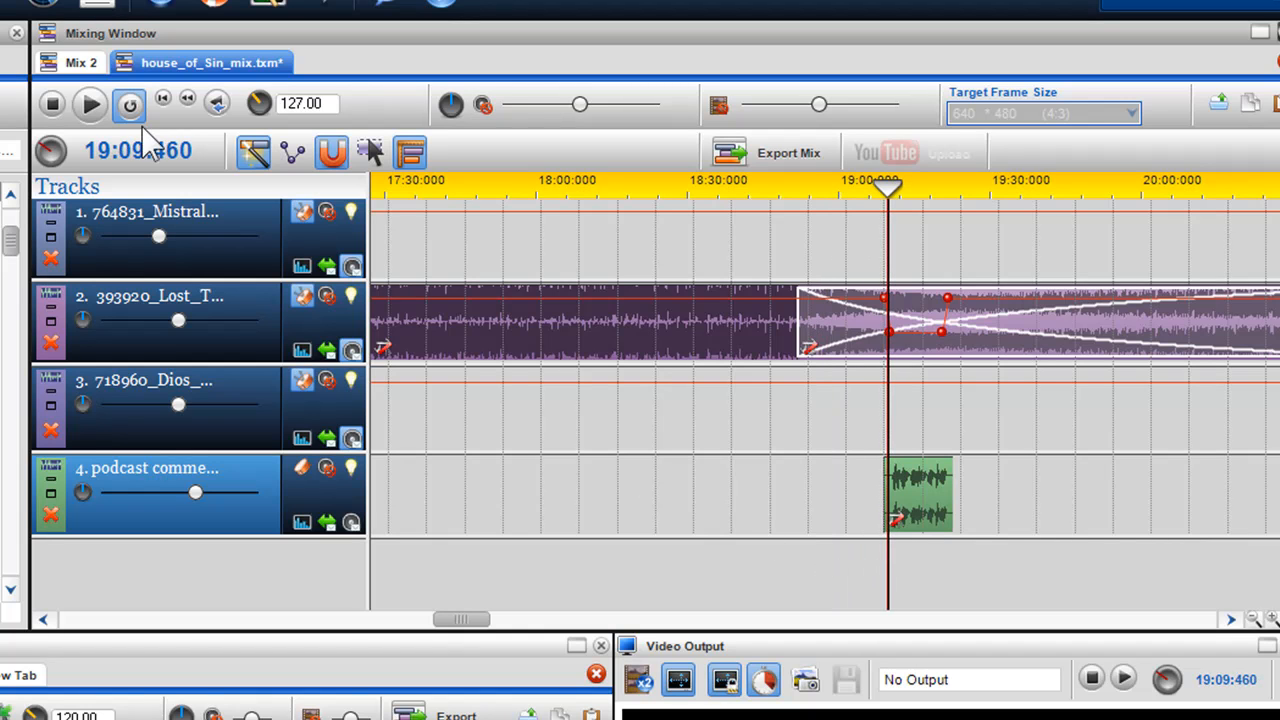
left_click(106, 114)
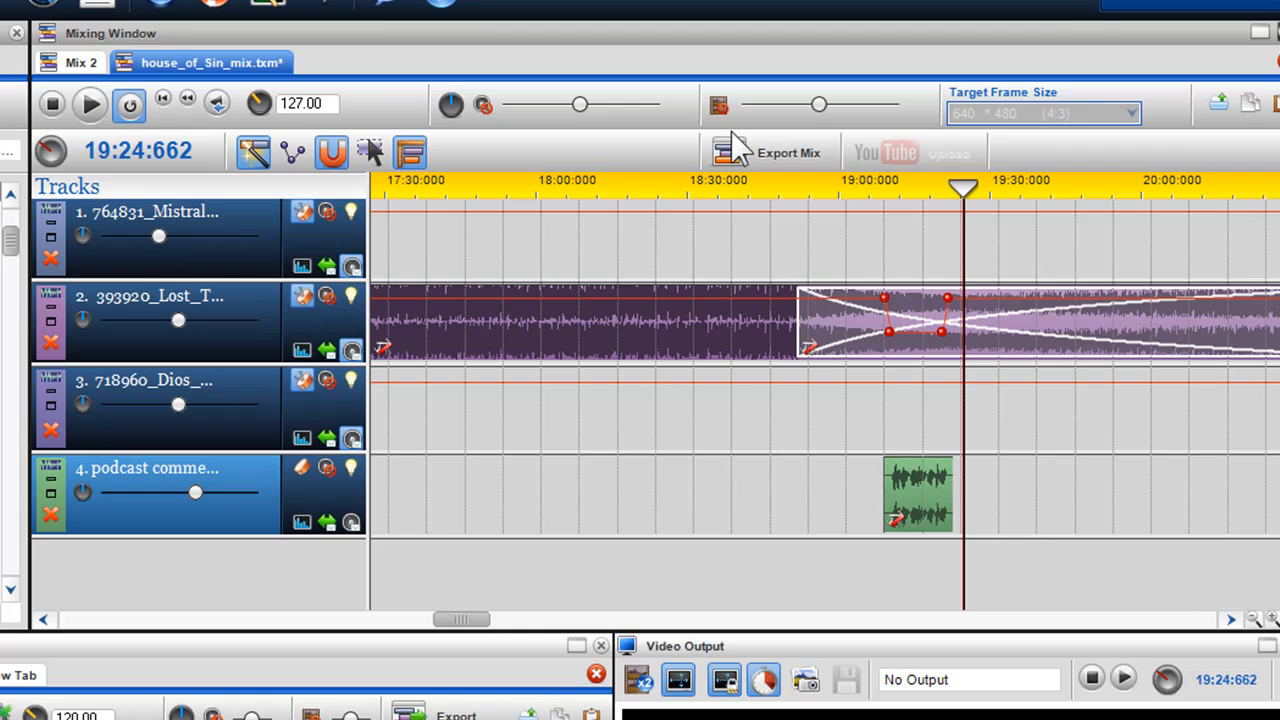
- Start exporting the mix and enter My New Podcast as the file name
scroll(751, 216, "down", 2)
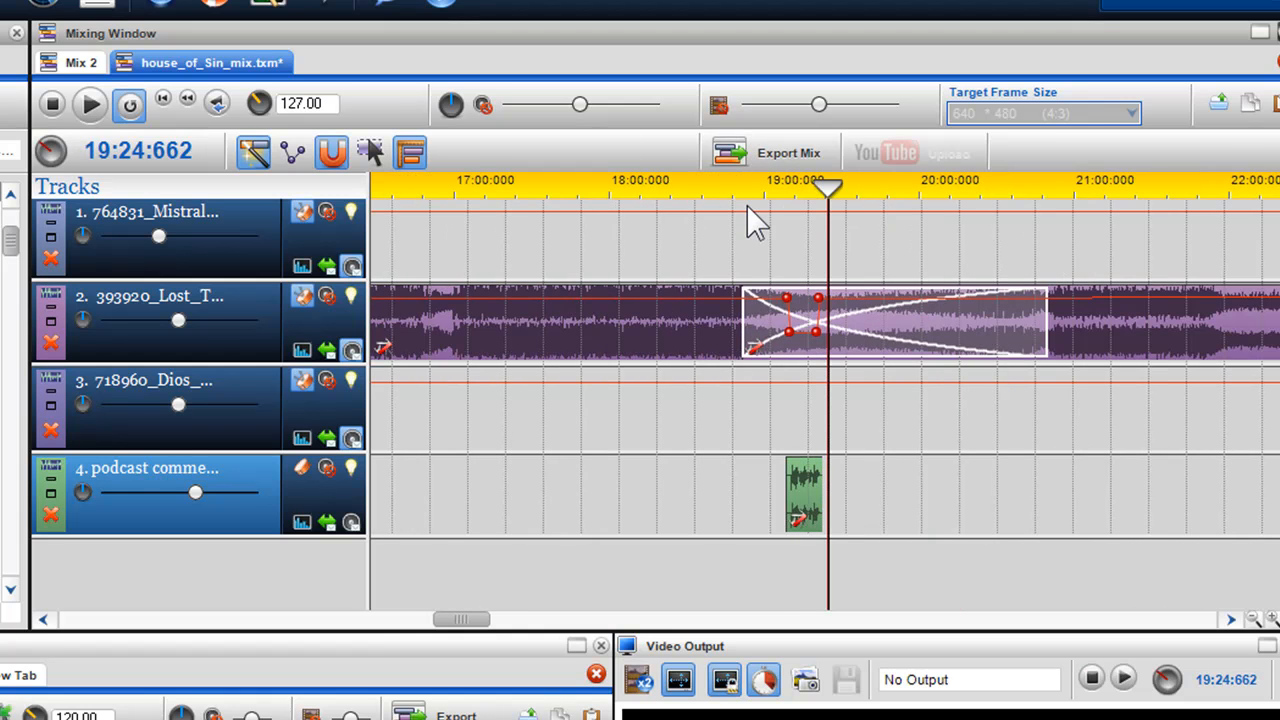
scroll(750, 220, "down", 3)
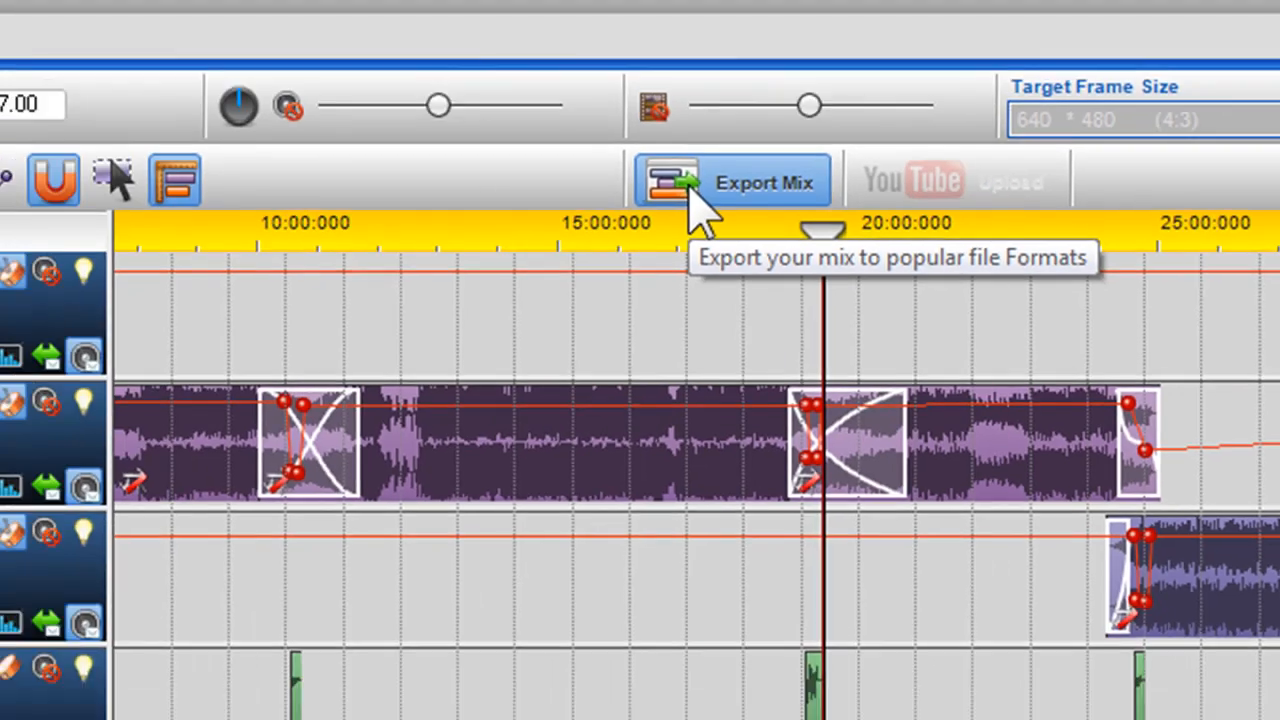
left_click(580, 215)
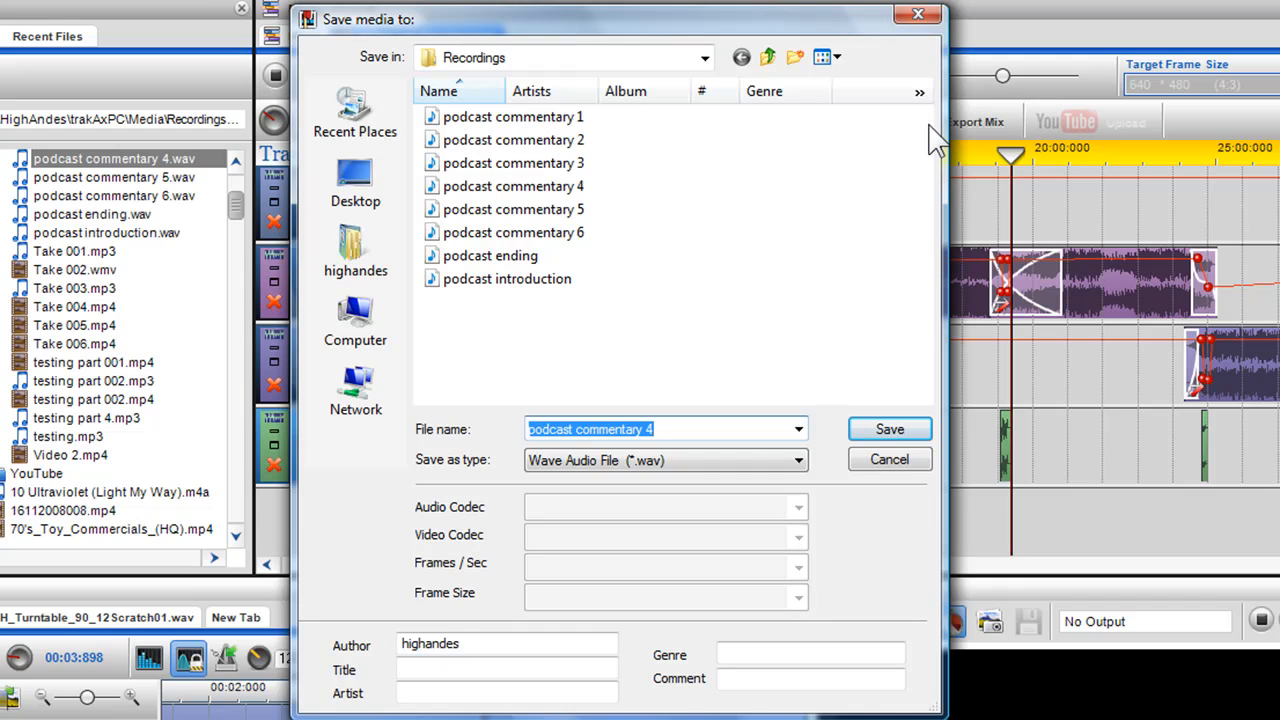
key("BackSpace")
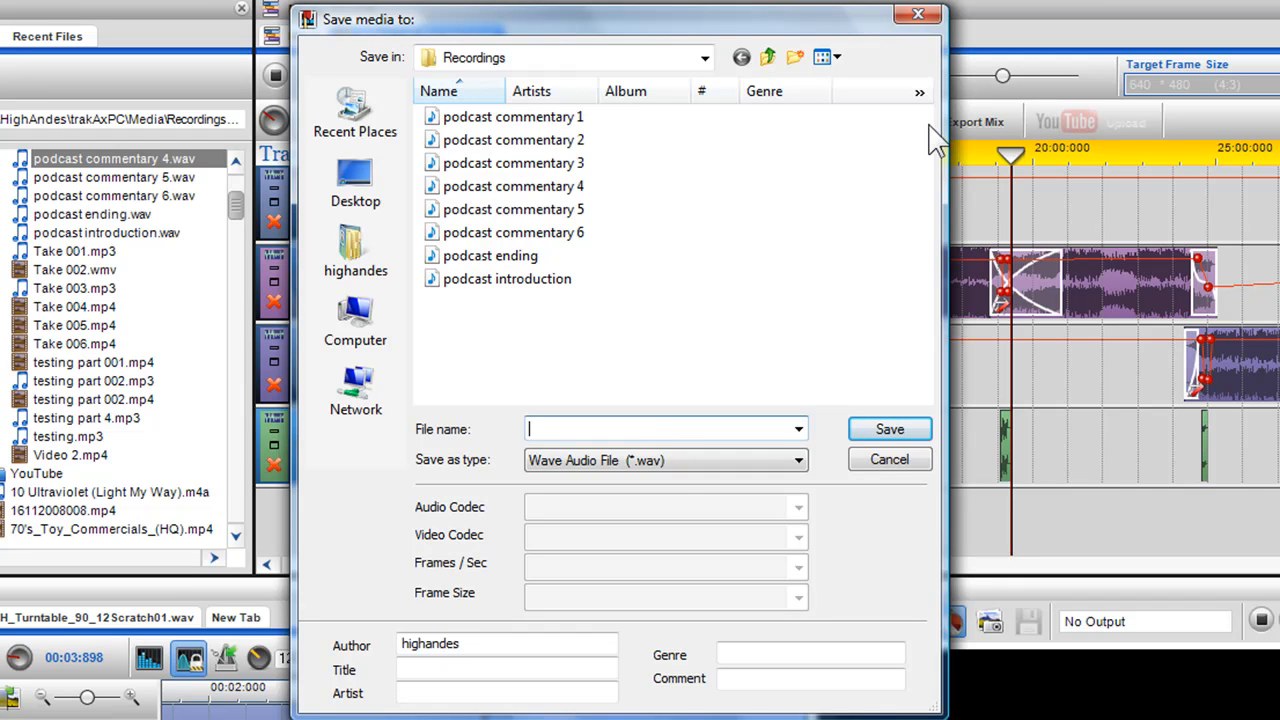
type("My New Podcast")
- Set the export format to MPEG-4 Advanced Audio Coding (*.m4a) with the AAC: 256 kbps codec and save it
left_click(806, 462)
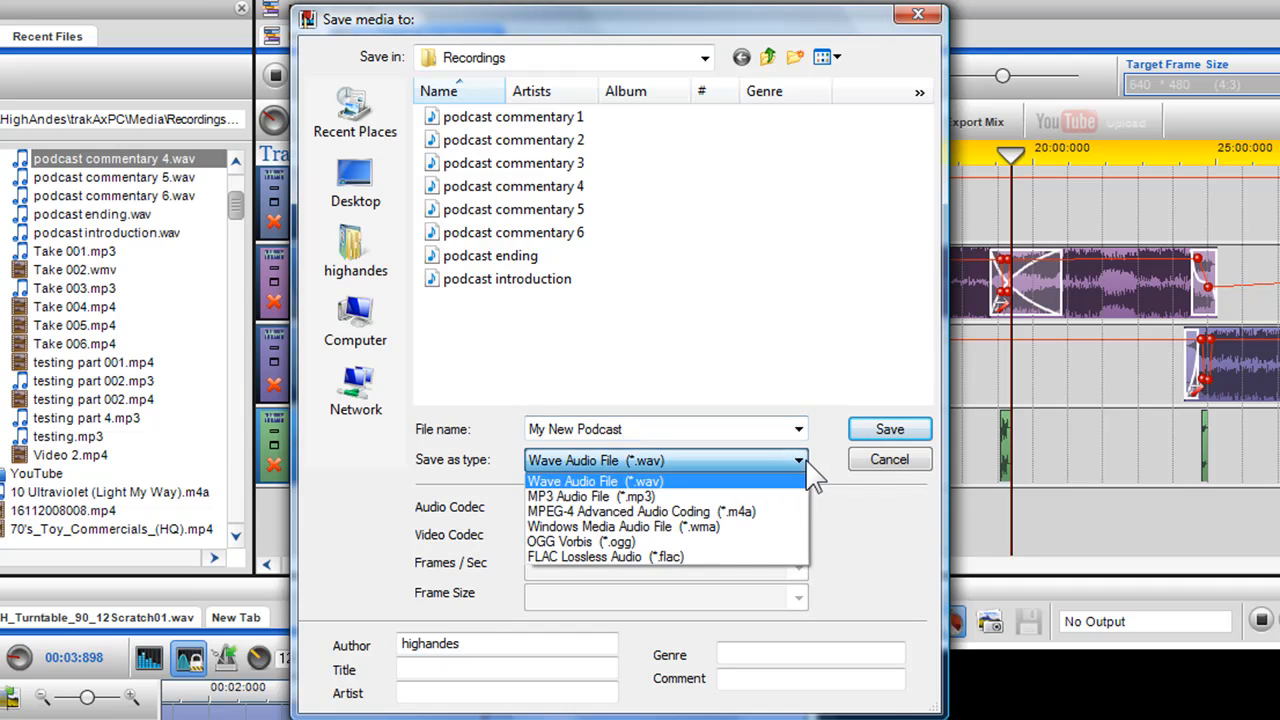
left_click(779, 513)
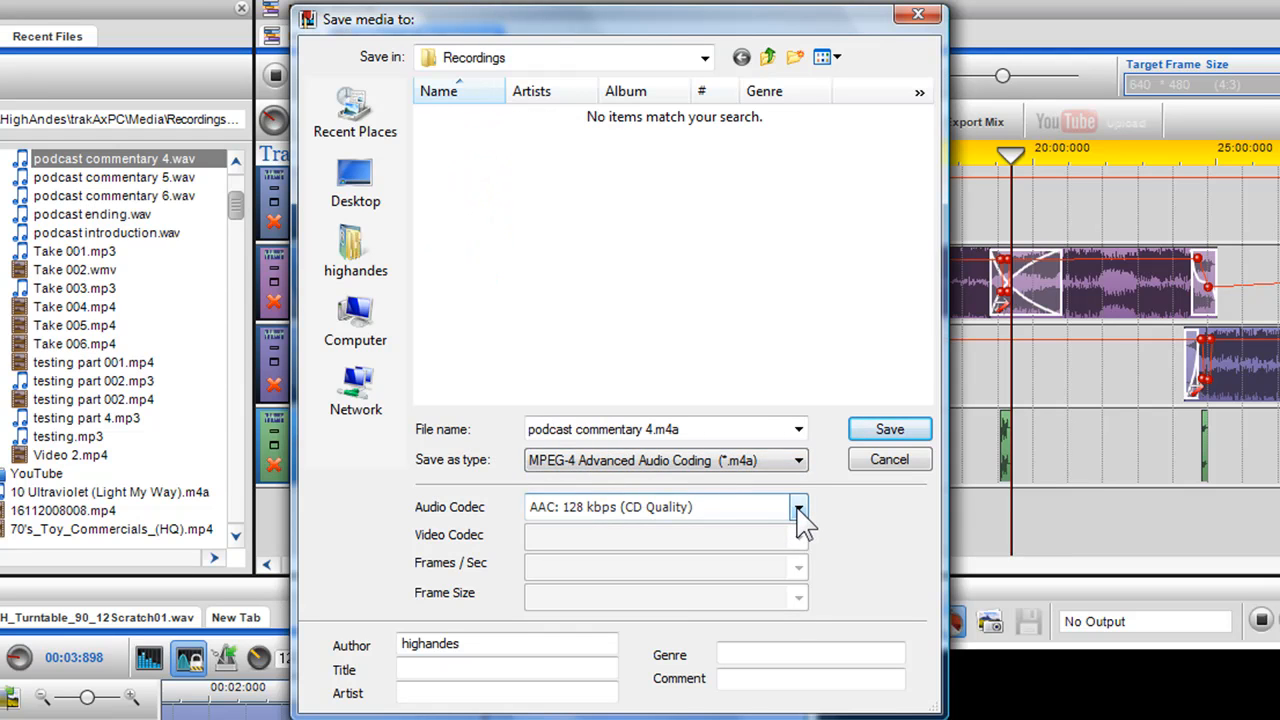
left_click(800, 511)
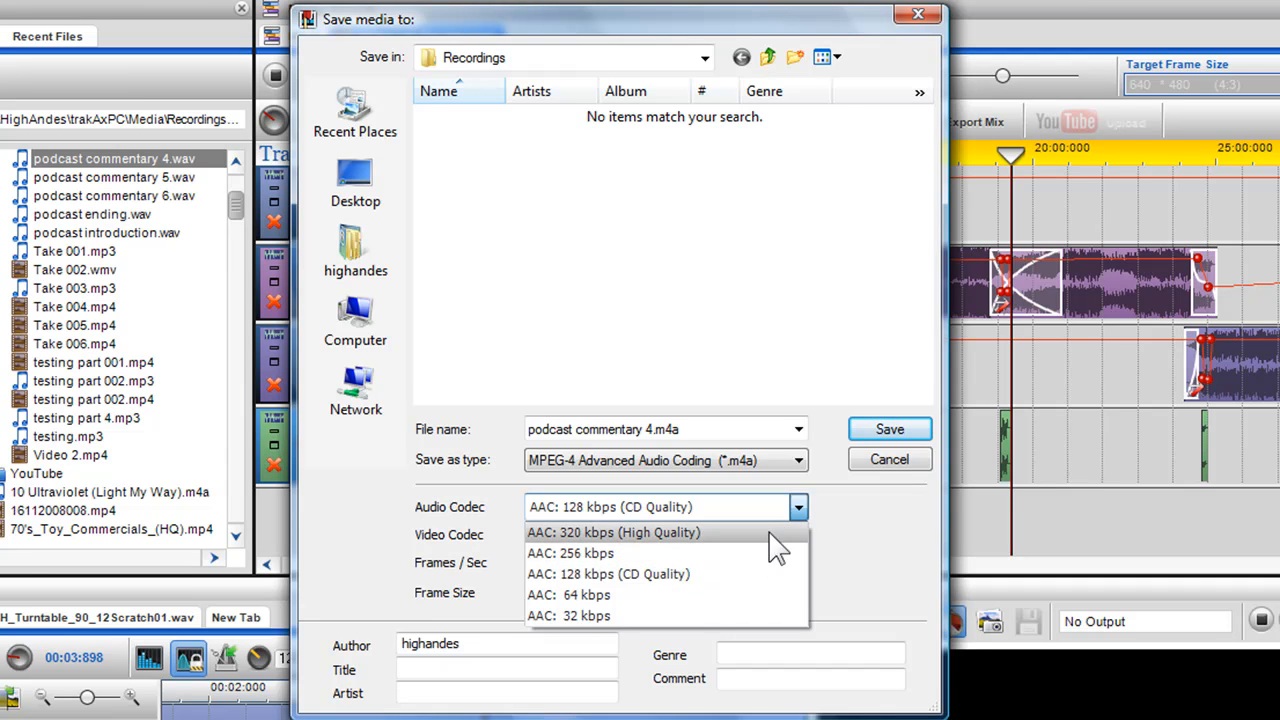
left_click(778, 556)
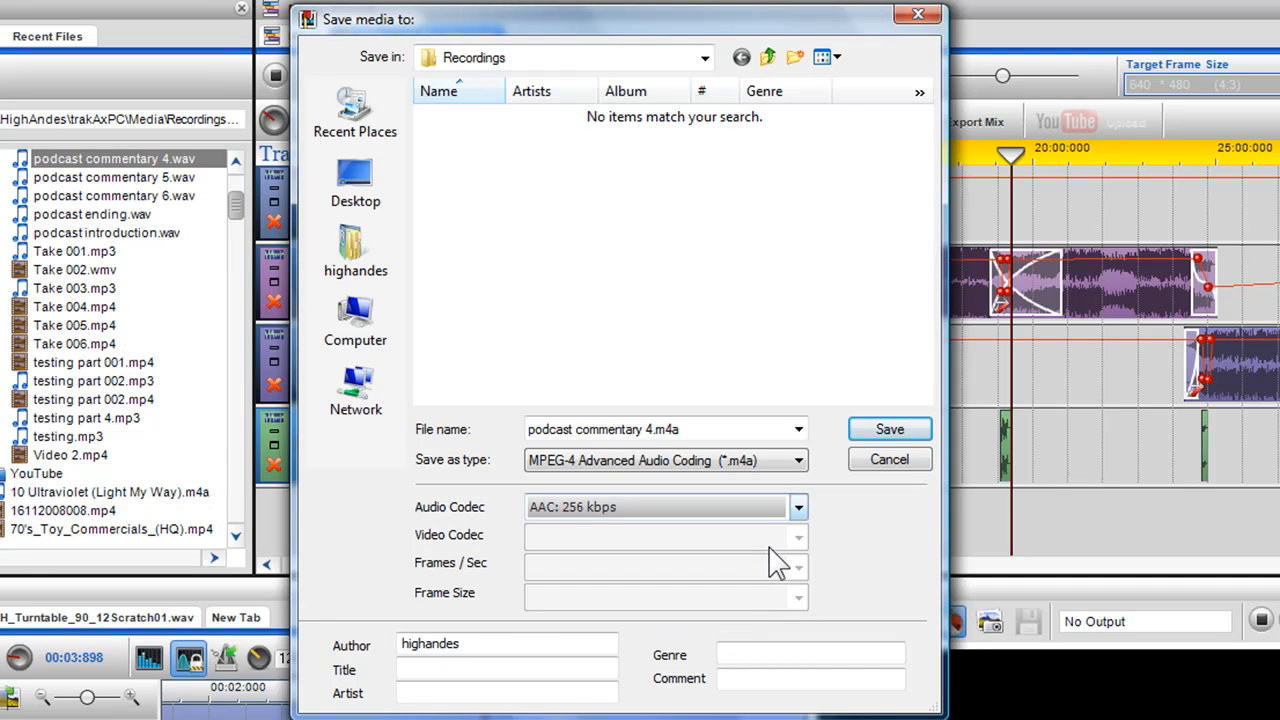
left_click(876, 432)
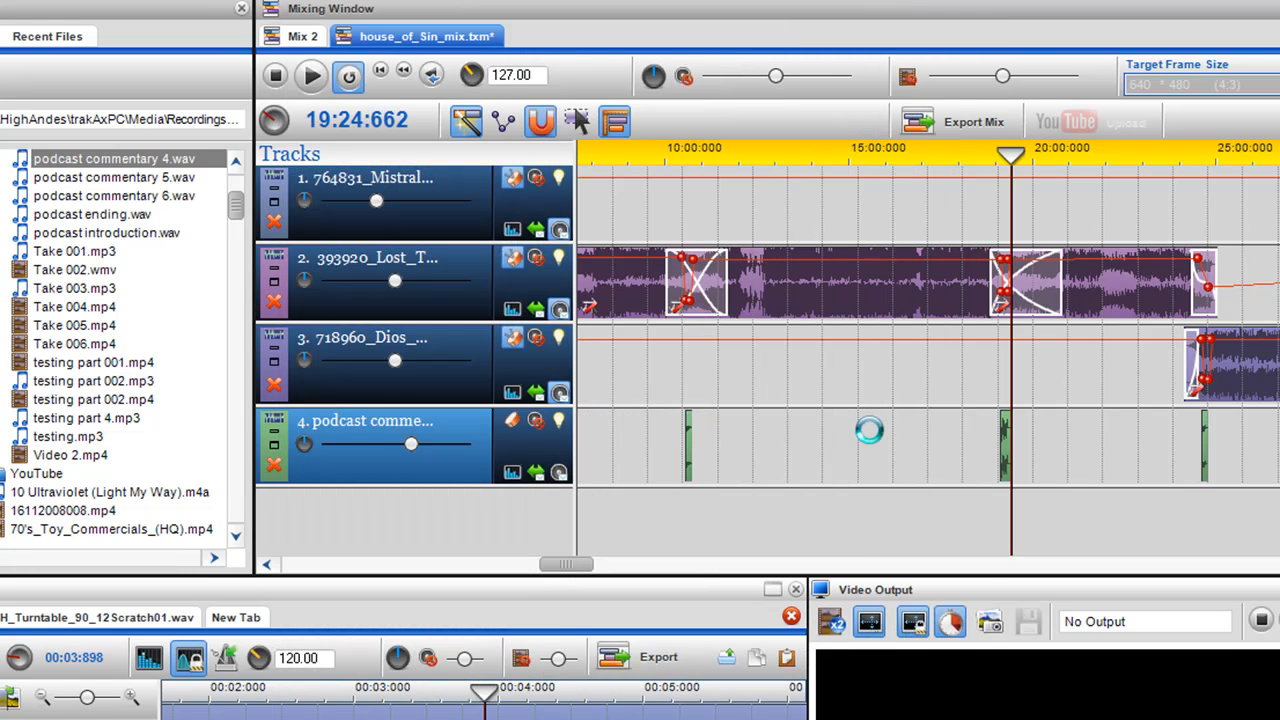